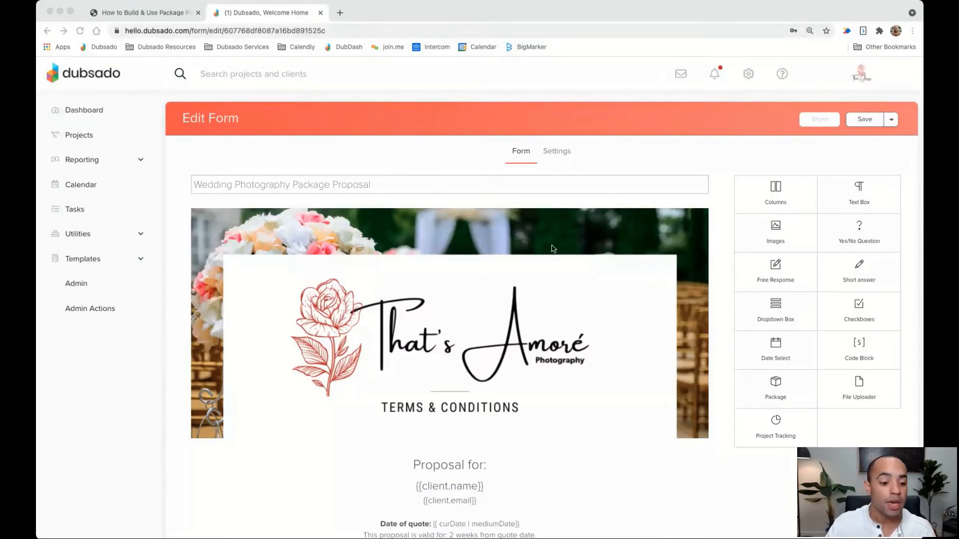
scroll(552, 248, "down", 1)
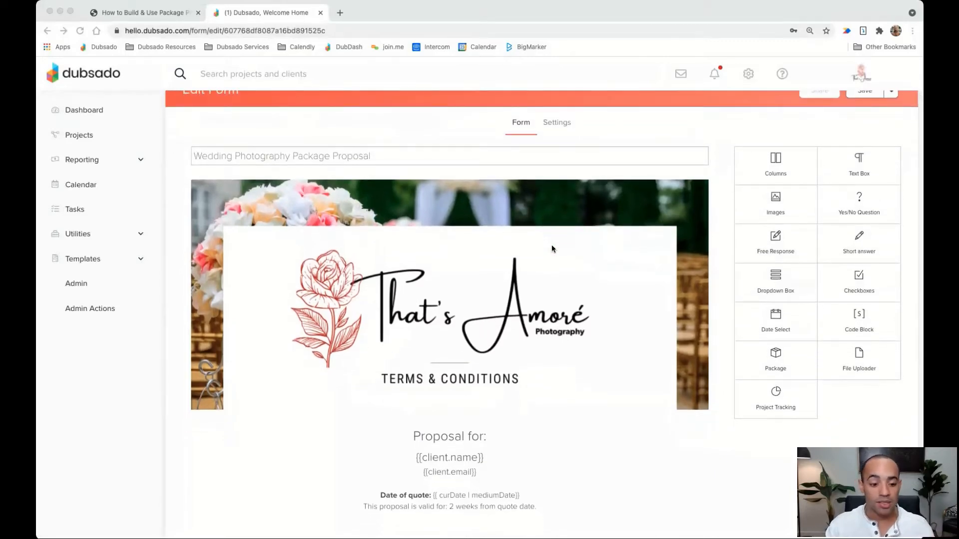
scroll(511, 239, "down", 3)
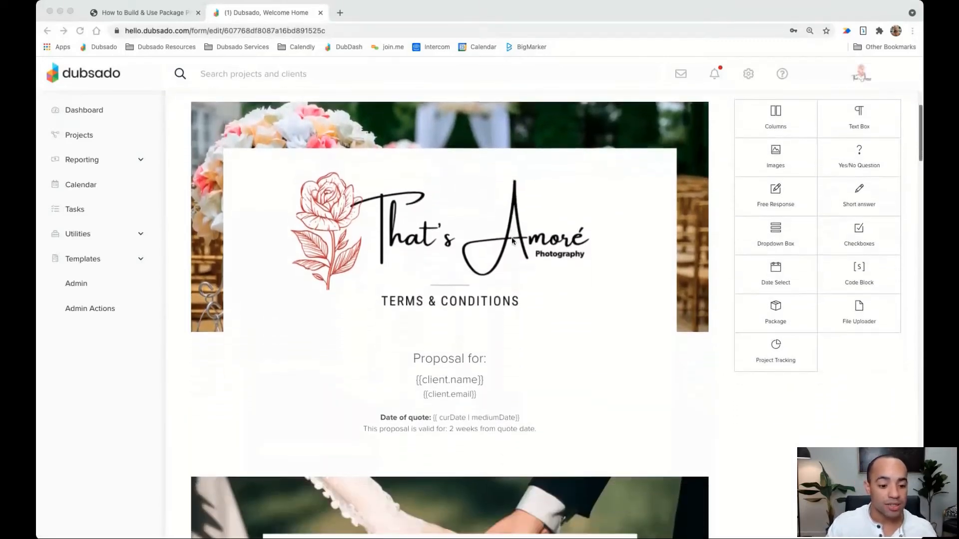
scroll(512, 241, "down", 7)
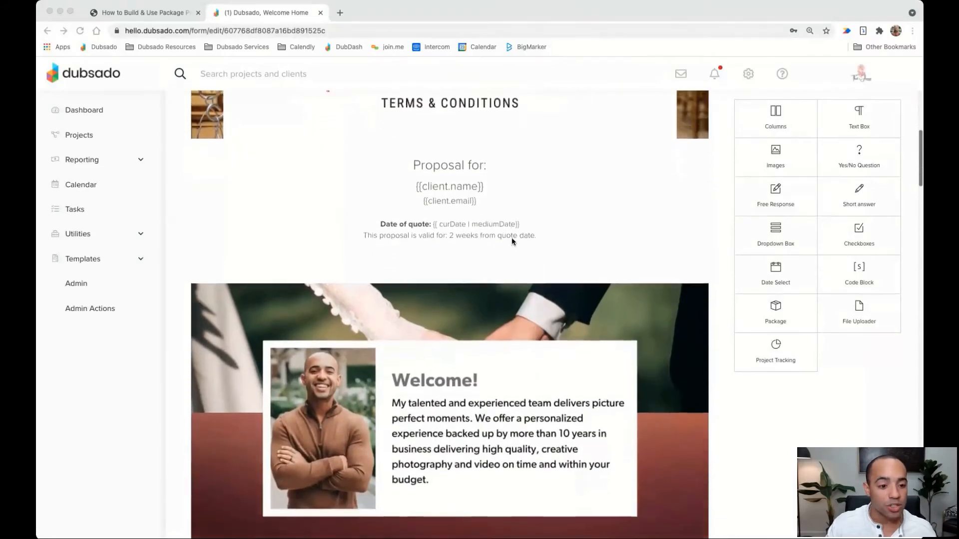
scroll(512, 240, "down", 2)
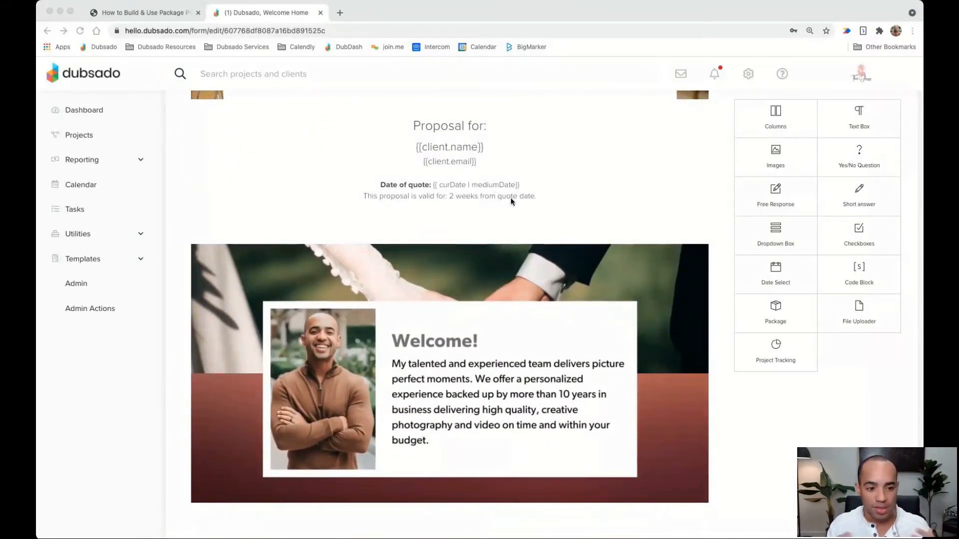
scroll(511, 199, "down", 3)
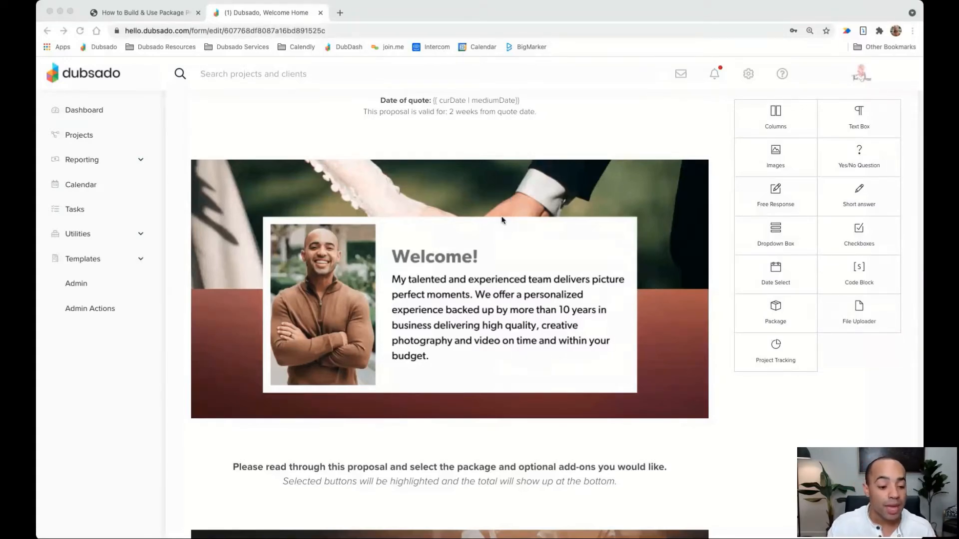
scroll(510, 200, "down", 3)
scroll(502, 220, "down", 1)
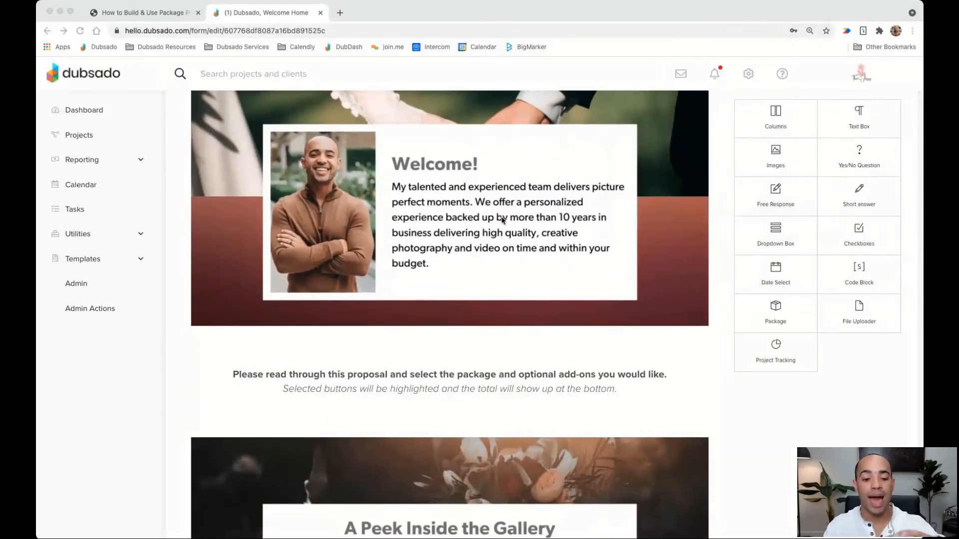
scroll(489, 257, "down", 1)
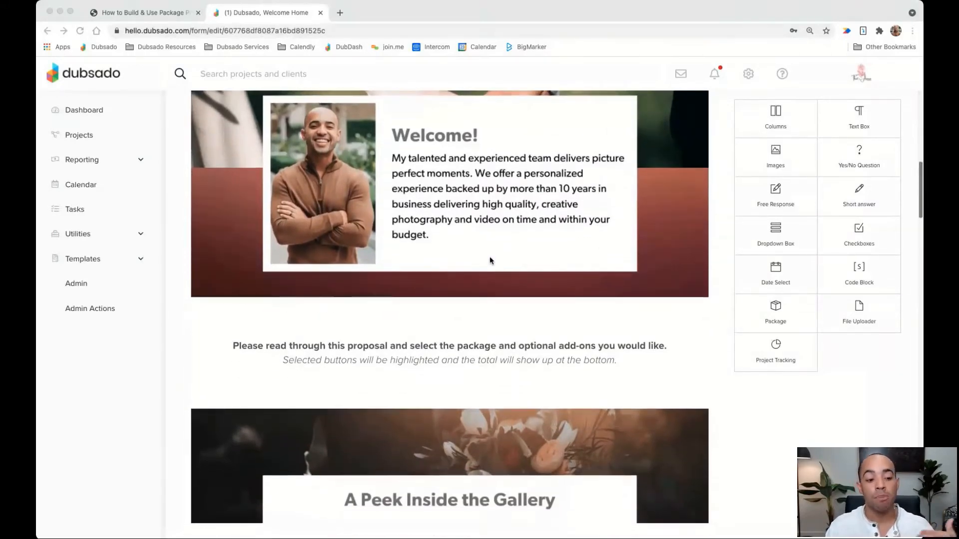
scroll(489, 257, "down", 1)
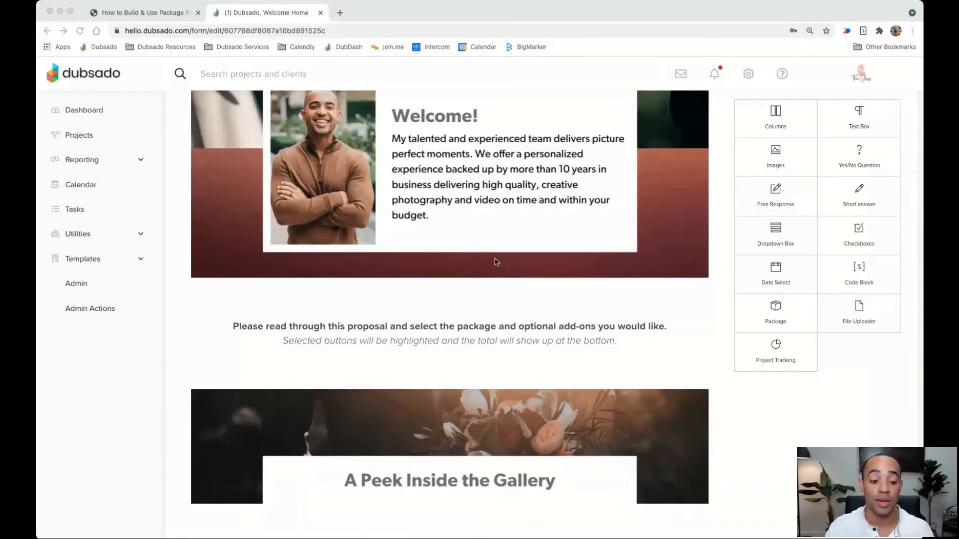
scroll(492, 261, "down", 3)
scroll(494, 260, "down", 5)
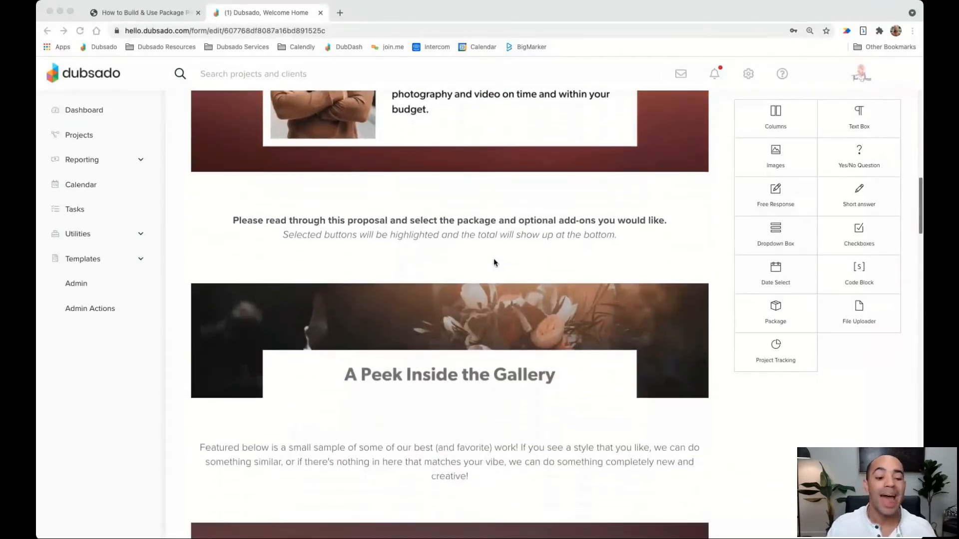
scroll(494, 261, "down", 2)
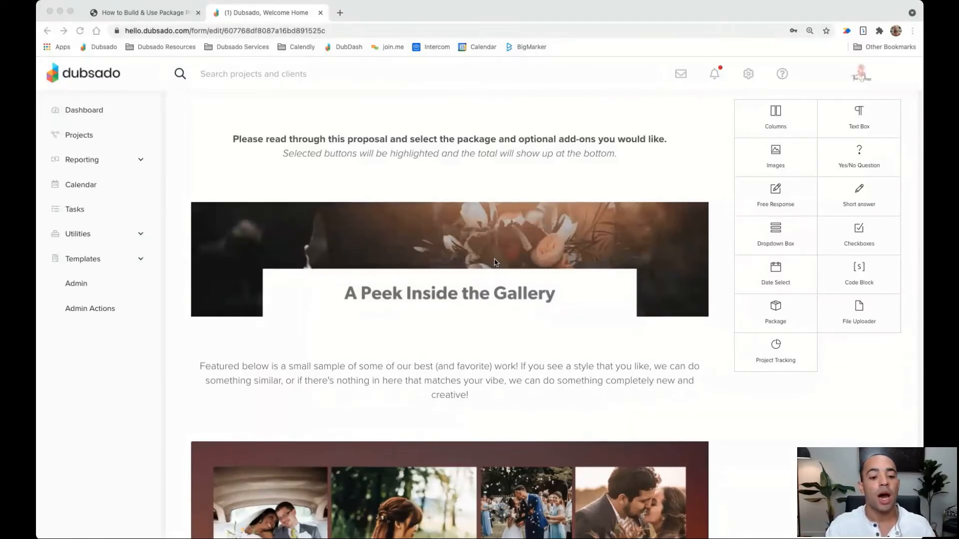
scroll(495, 262, "down", 2)
scroll(494, 262, "down", 1)
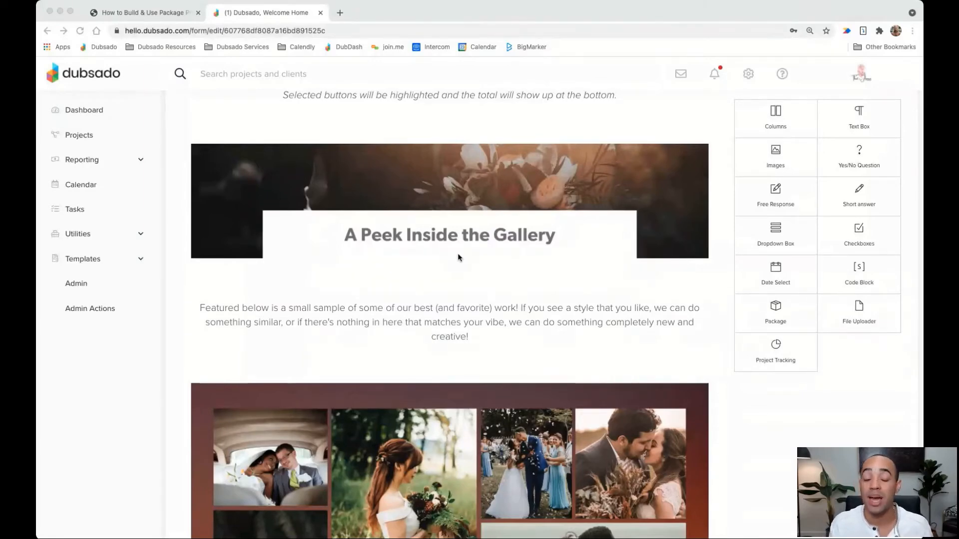
scroll(458, 257, "down", 8)
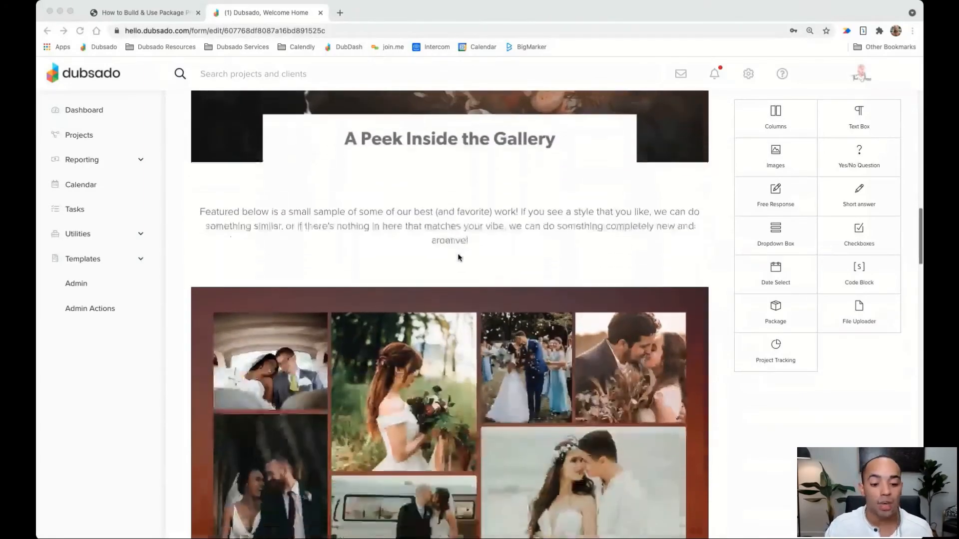
scroll(458, 257, "down", 3)
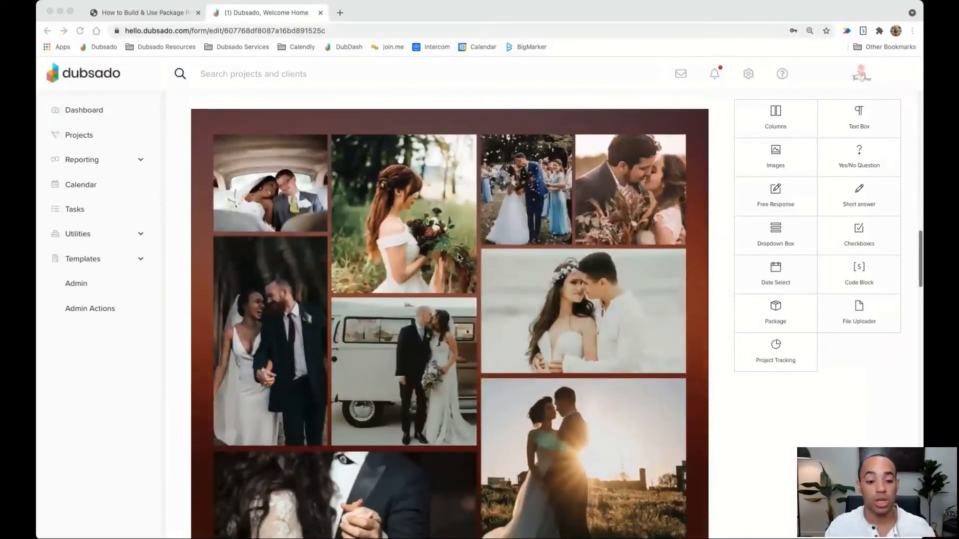
scroll(458, 257, "down", 2)
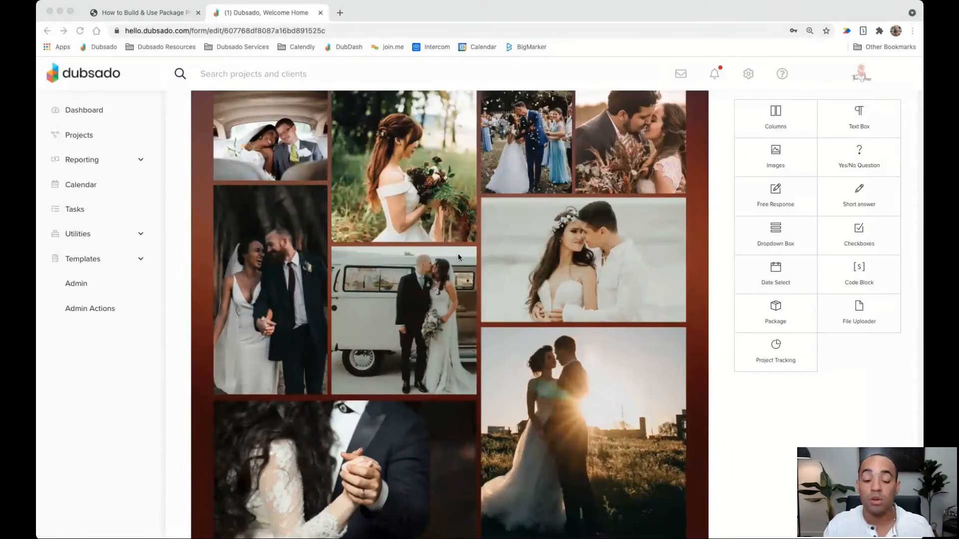
scroll(459, 258, "down", 3)
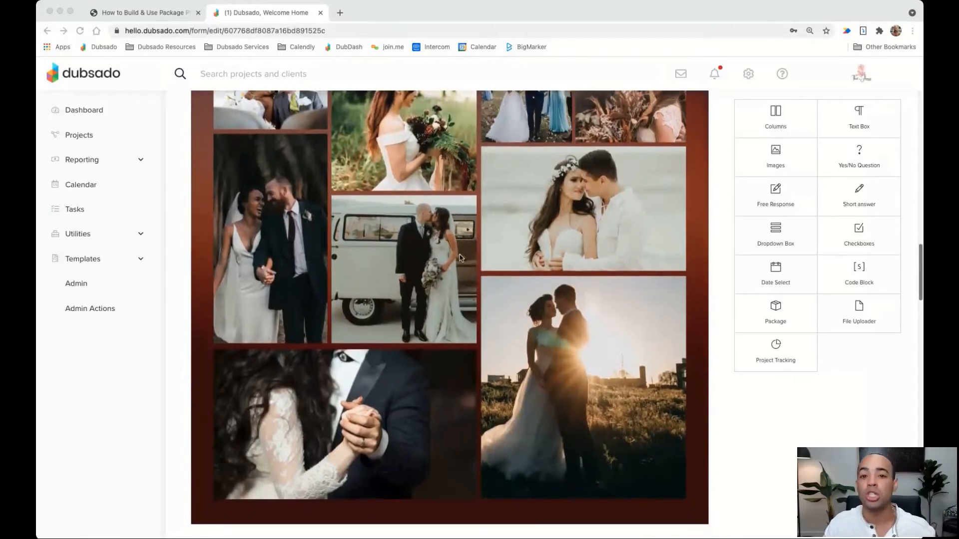
scroll(459, 258, "down", 3)
scroll(460, 258, "down", 5)
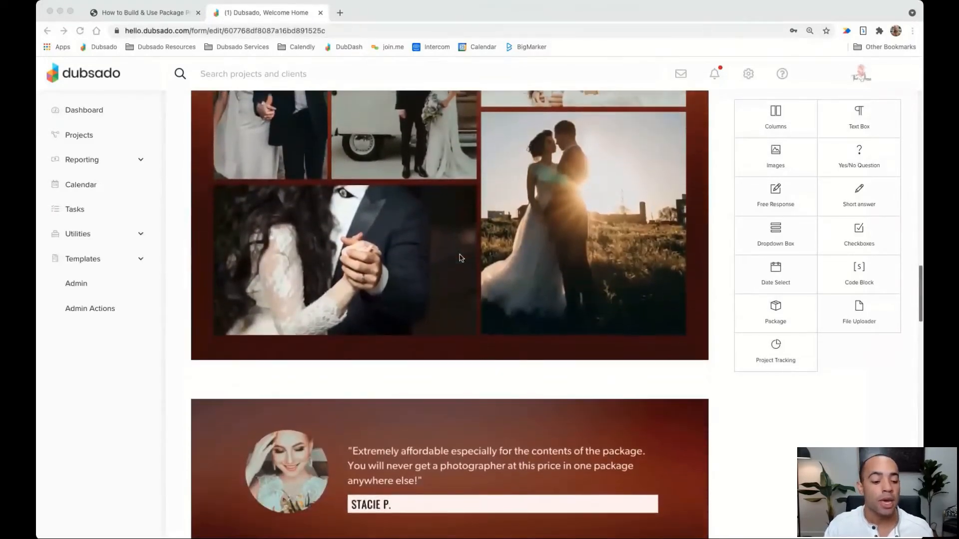
scroll(461, 258, "down", 3)
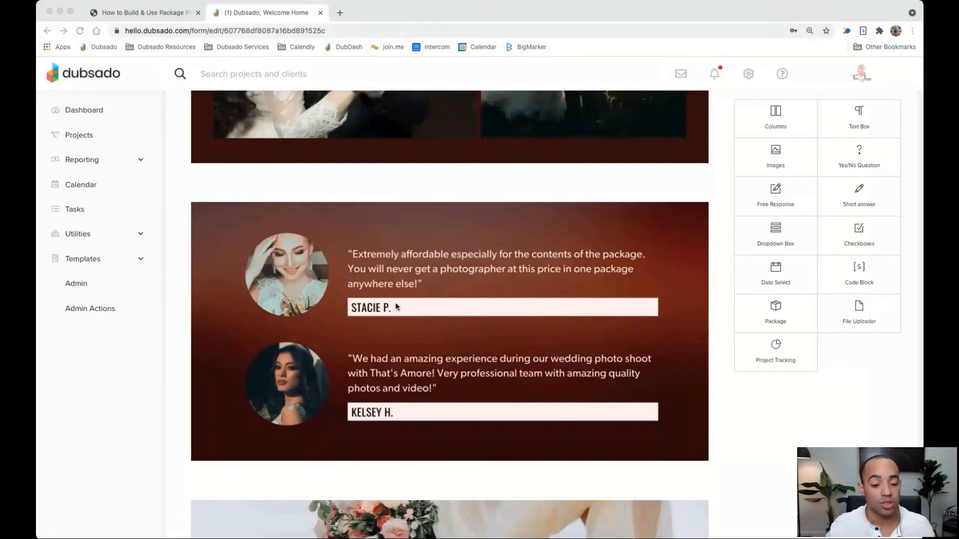
scroll(403, 308, "down", 2)
scroll(404, 307, "down", 2)
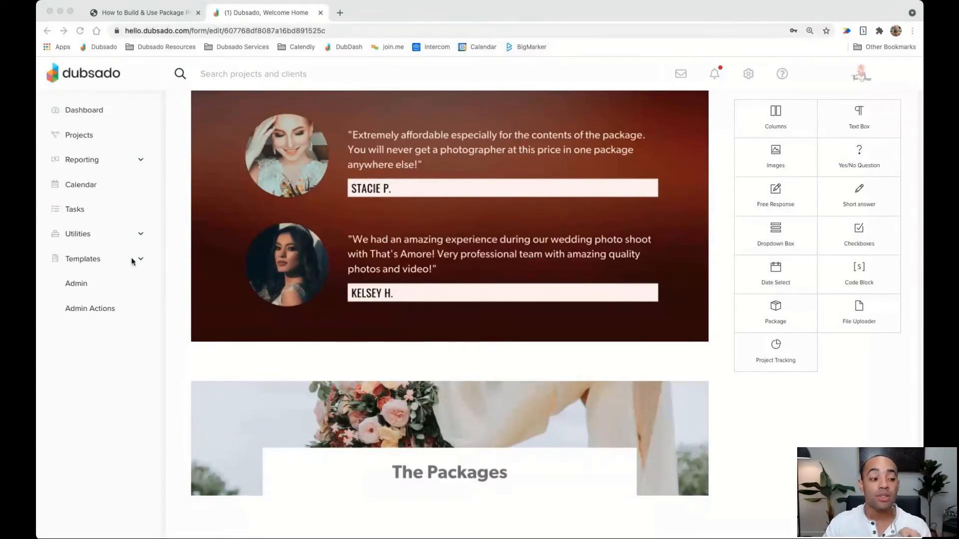
Expand Templates in the Dubsado sidebar to list Forms, Packages, Workflow and Payment Schedules
left_click(99, 259)
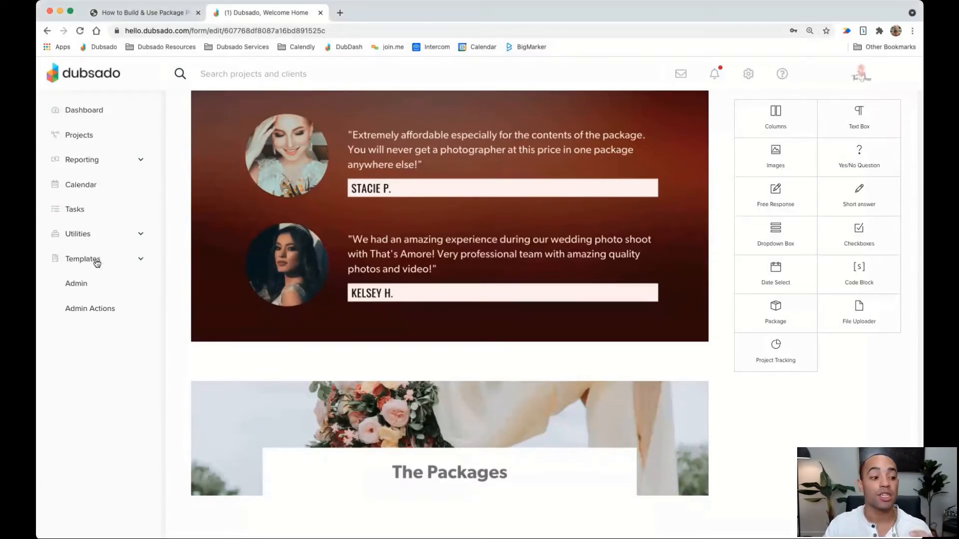
left_click(95, 261)
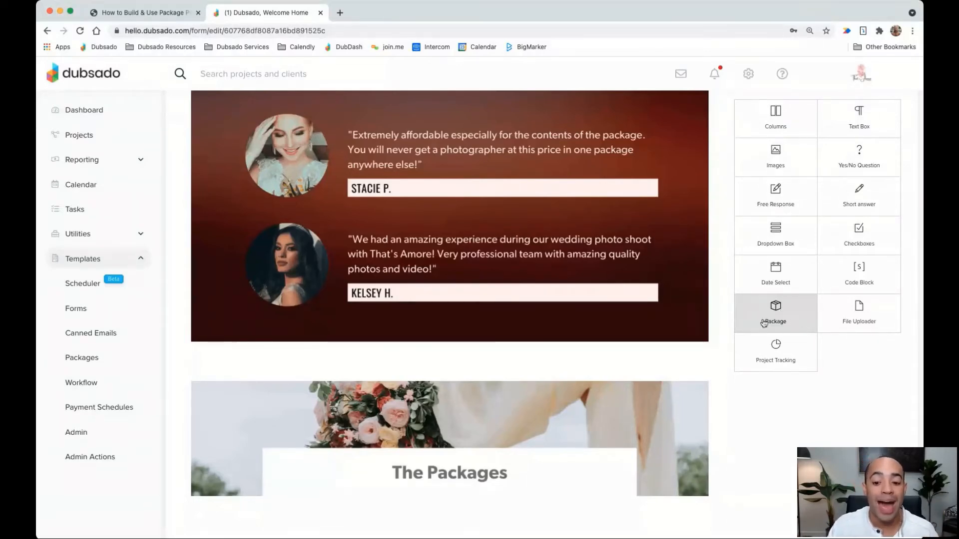
Add a package block below the testimonials and browse its list of available packages
left_click_drag(776, 318, 576, 355)
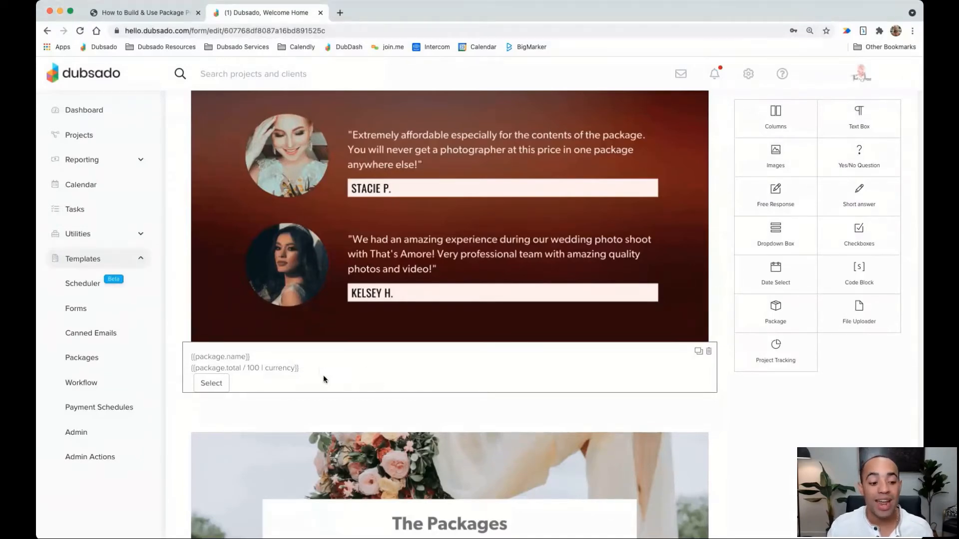
left_click(338, 375)
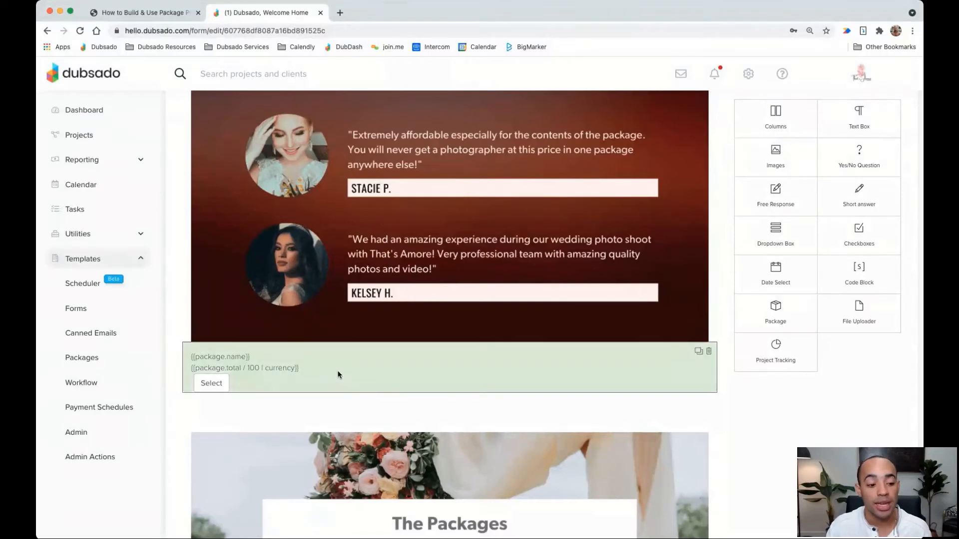
left_click(338, 375)
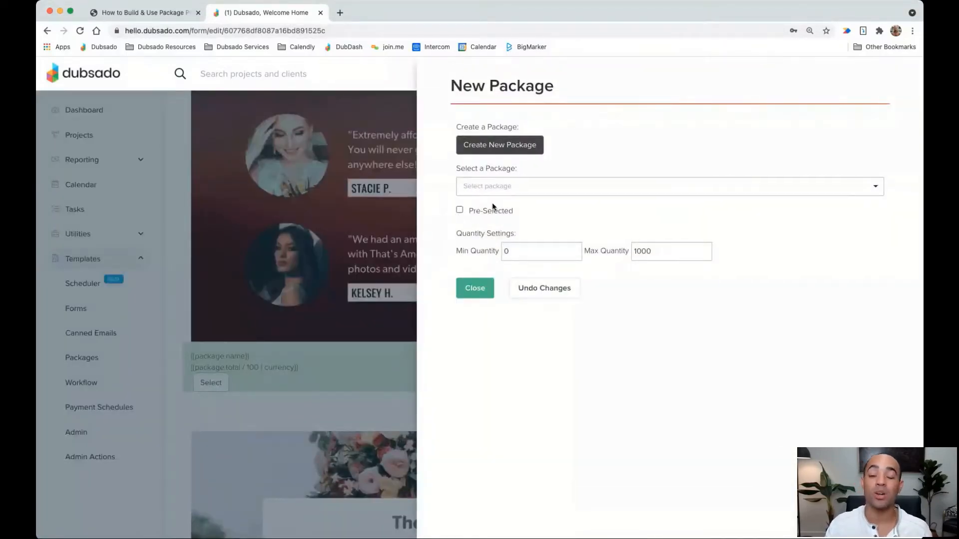
left_click(518, 187)
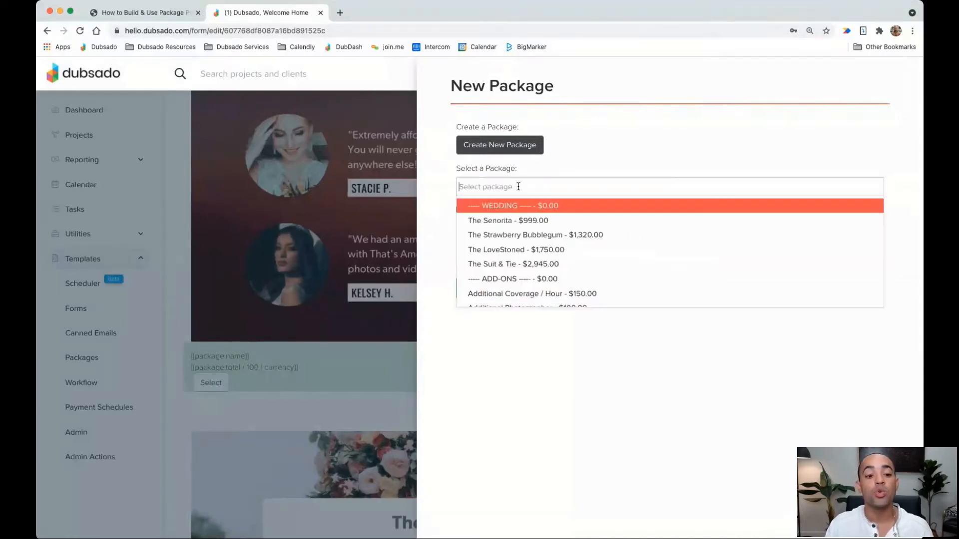
scroll(517, 242, "down", 3)
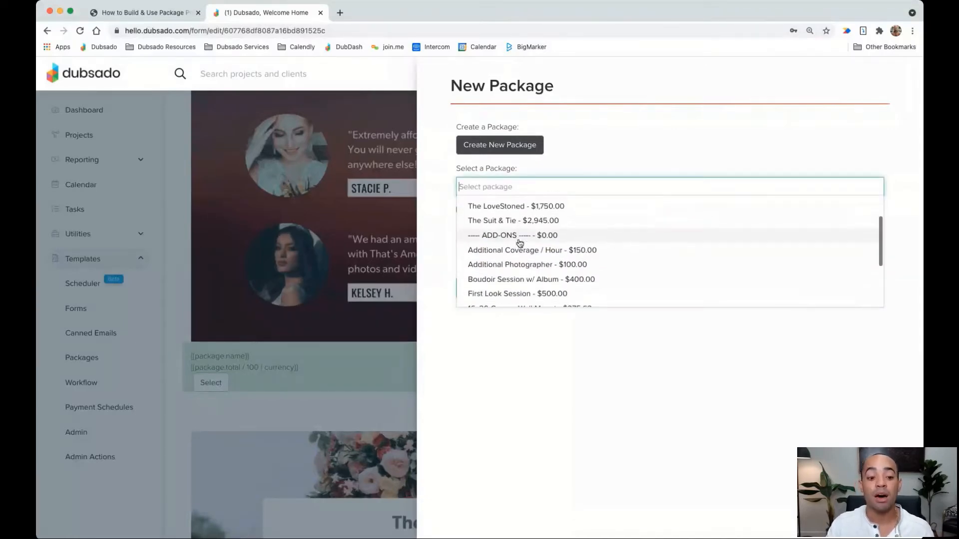
scroll(520, 242, "down", 1)
scroll(517, 242, "up", 5)
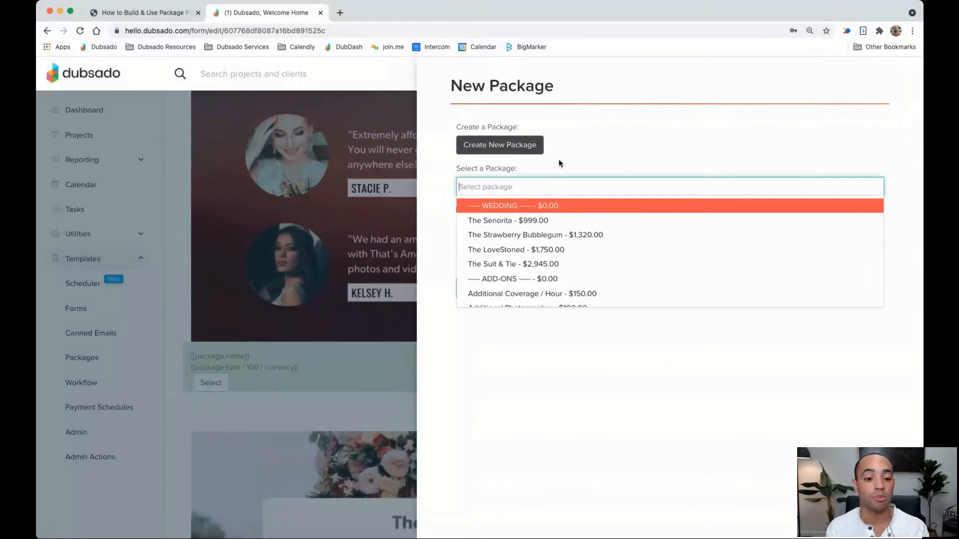
left_click(572, 159)
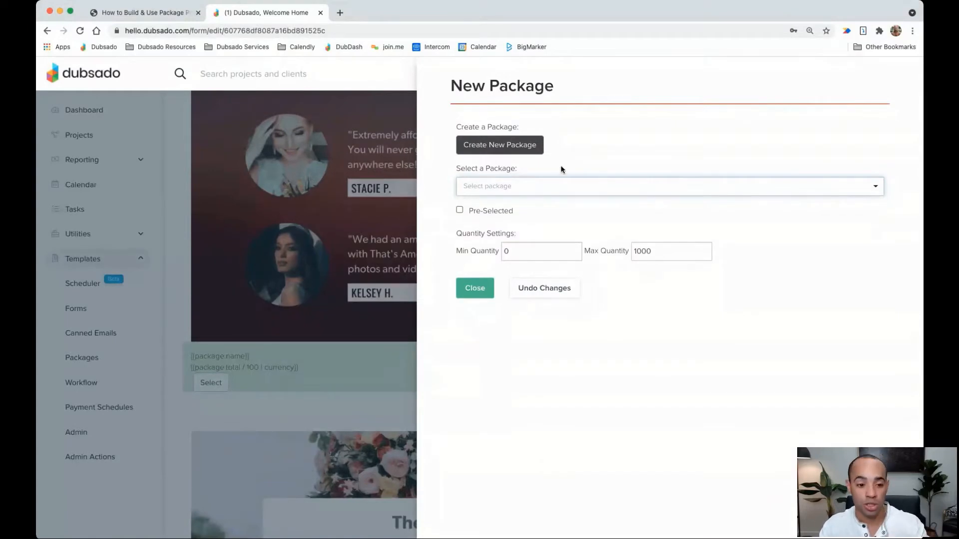
Browse the package list again and dismiss the new package settings without choosing one
left_click(517, 186)
scroll(514, 223, "down", 2)
scroll(514, 223, "up", 2)
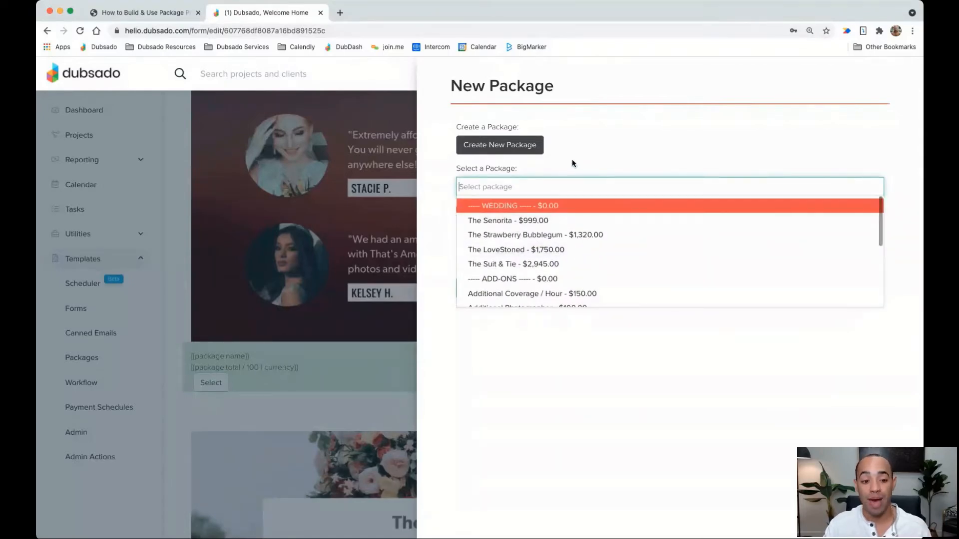
left_click(573, 163)
left_click(474, 286)
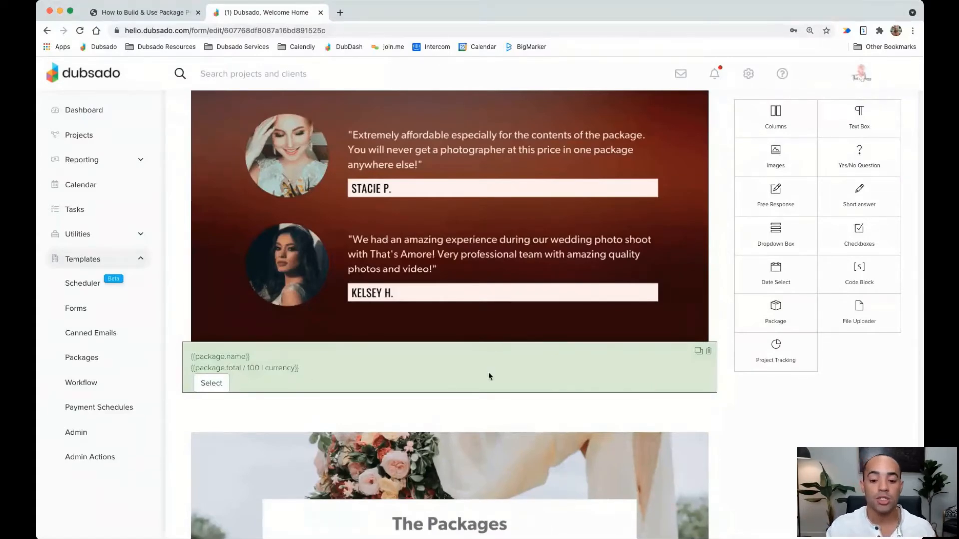
Delete the empty package block, leaving The Señorita and The Strawberry Bubblegum packages
left_click(709, 352)
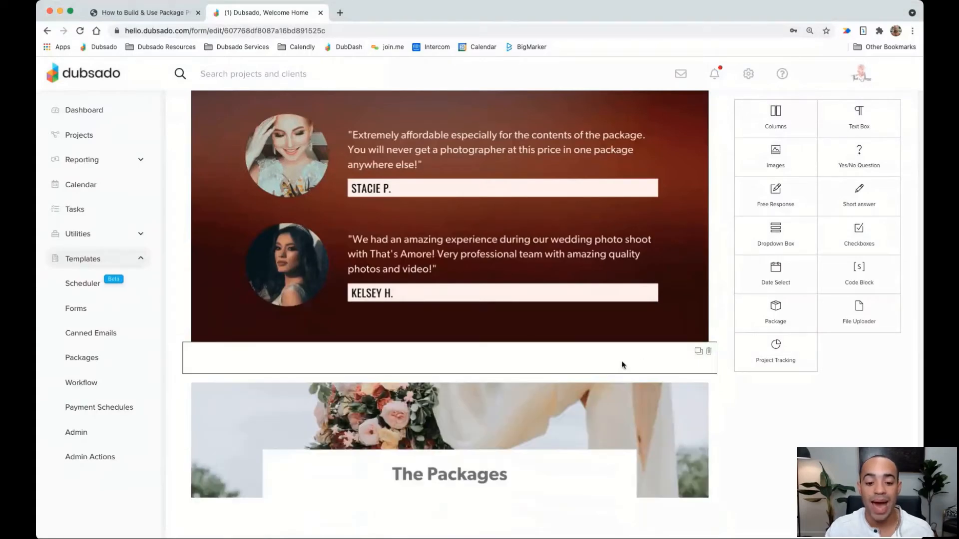
scroll(624, 364, "down", 3)
scroll(636, 376, "down", 3)
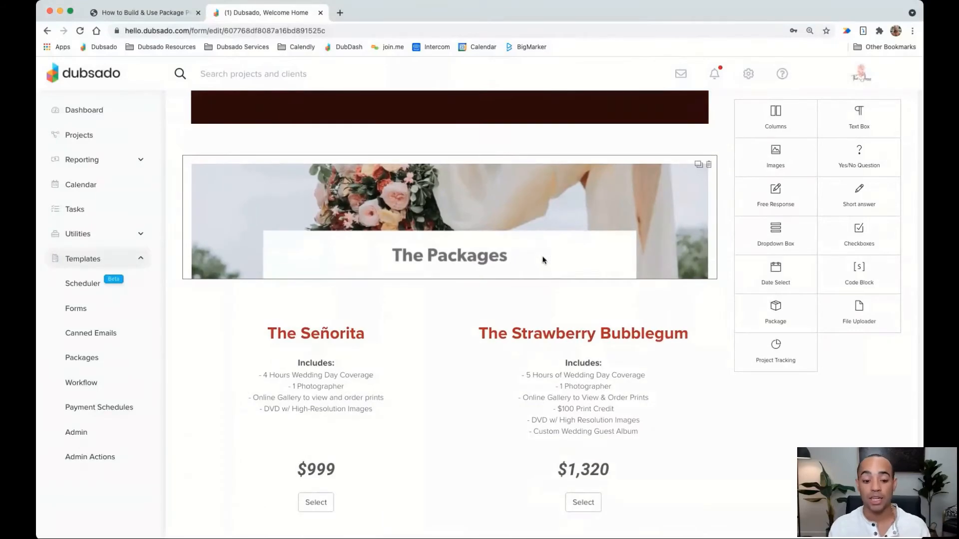
scroll(544, 260, "down", 3)
scroll(544, 259, "down", 3)
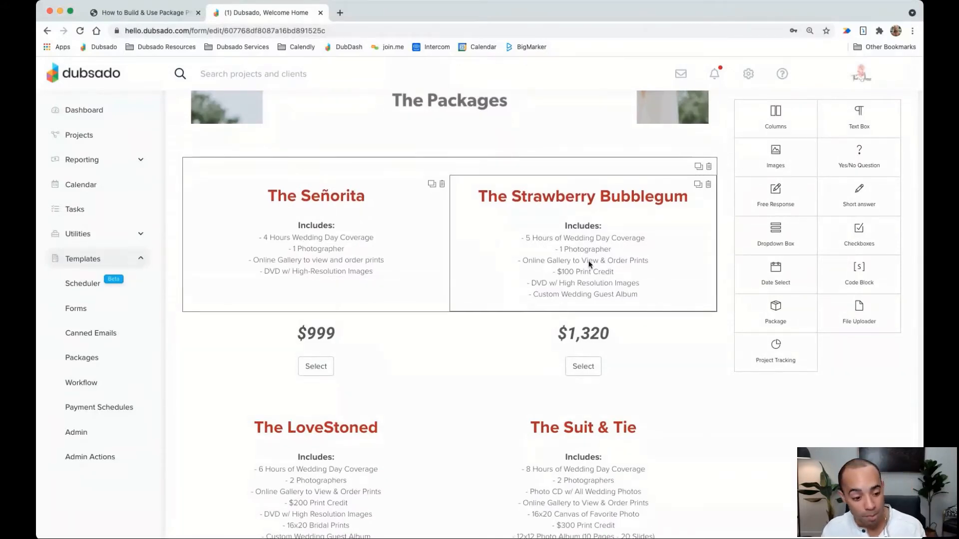
scroll(469, 298, "down", 5)
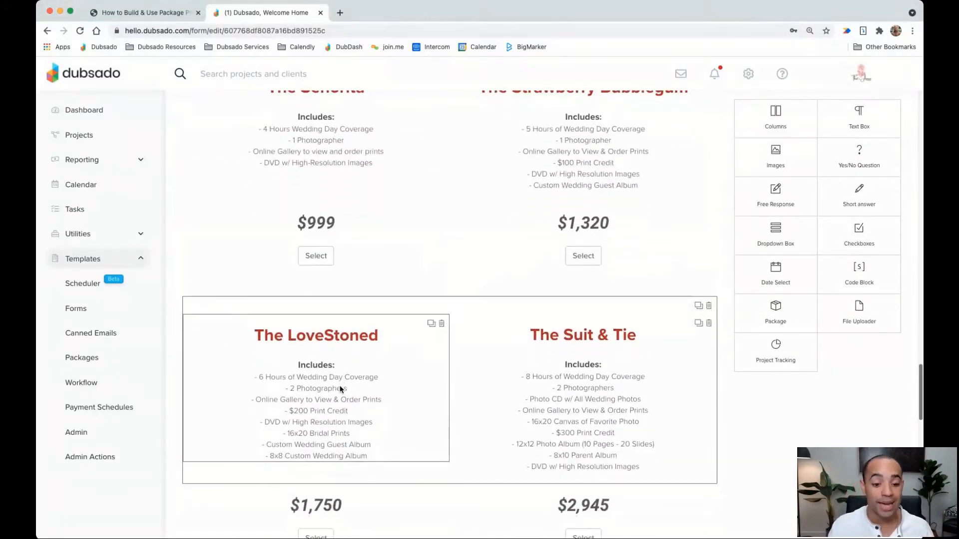
scroll(603, 383, "up", 2)
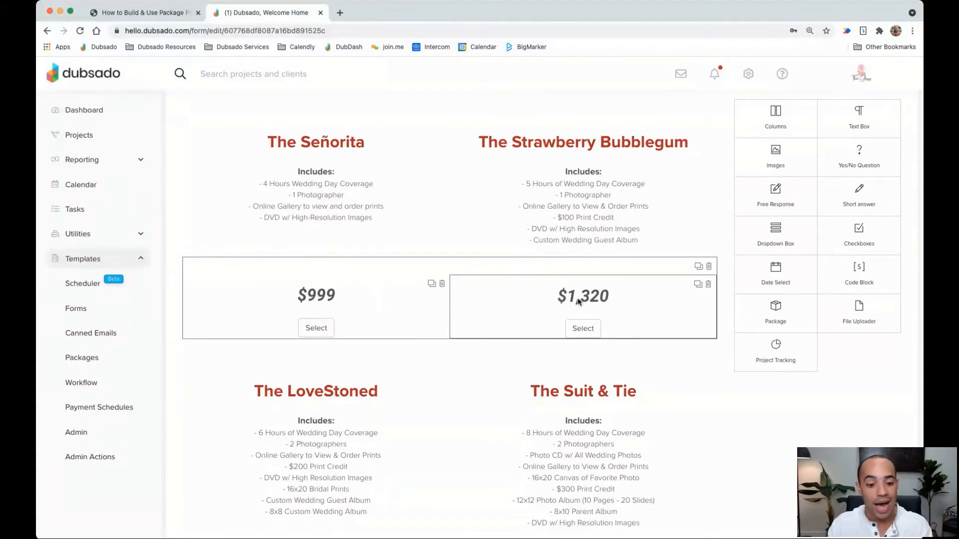
scroll(576, 303, "down", 3)
scroll(575, 304, "down", 2)
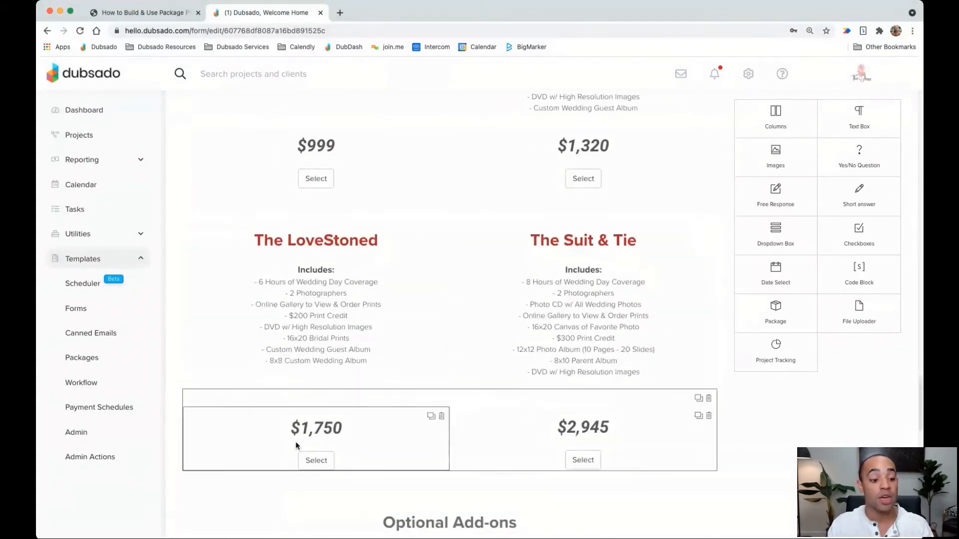
left_click(524, 432)
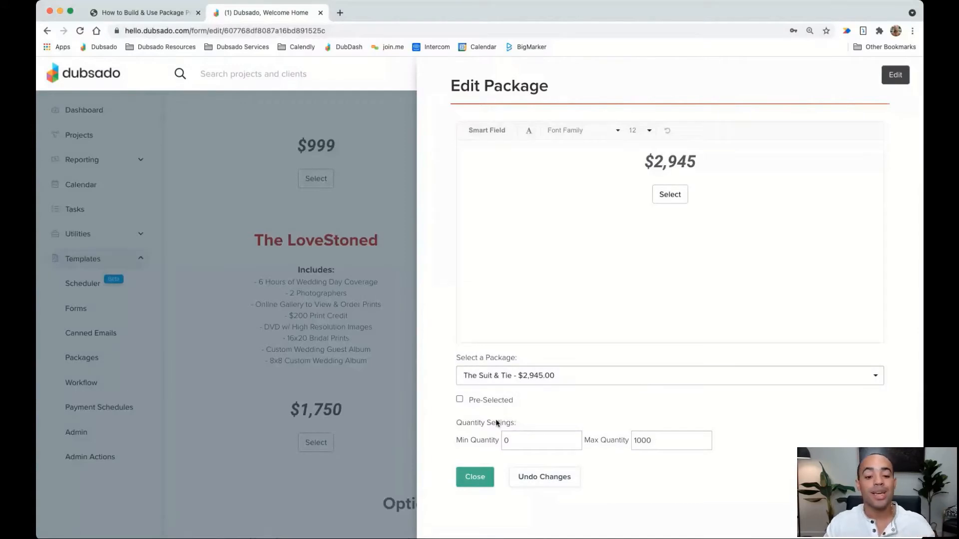
left_click(473, 475)
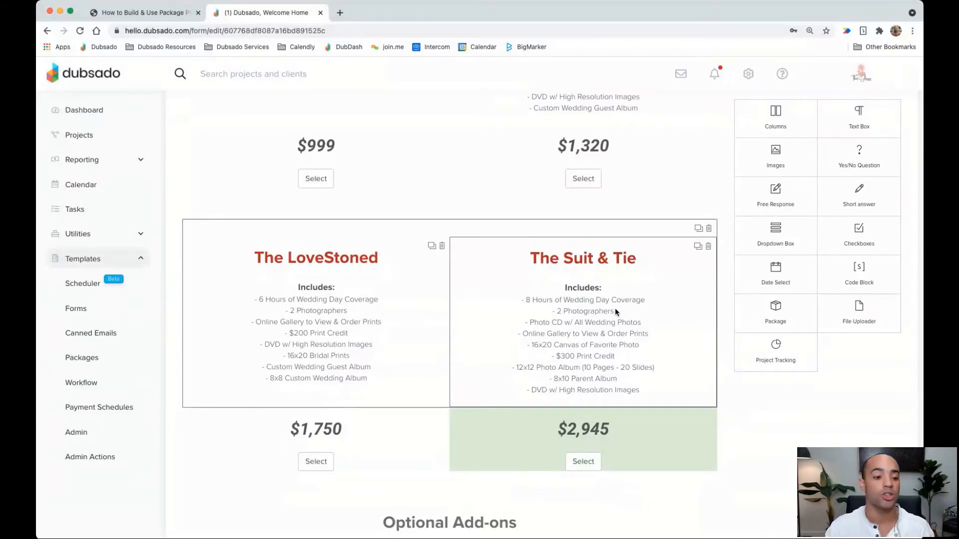
scroll(615, 311, "down", 3)
scroll(604, 314, "down", 2)
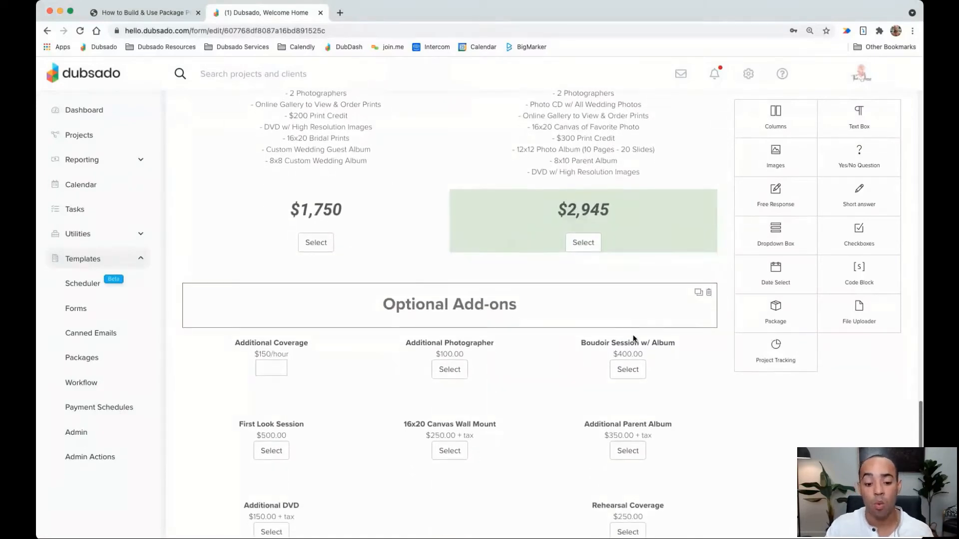
scroll(633, 335, "down", 2)
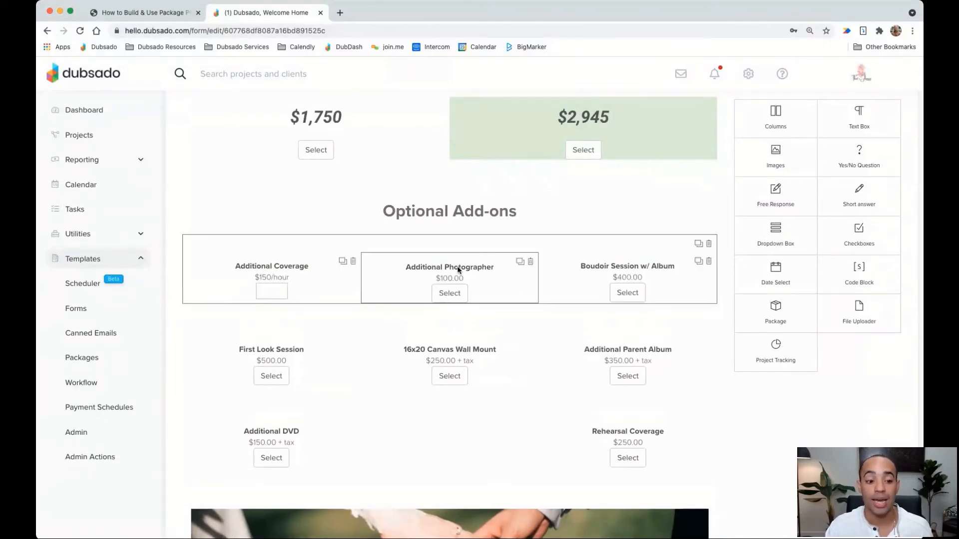
left_click(458, 270)
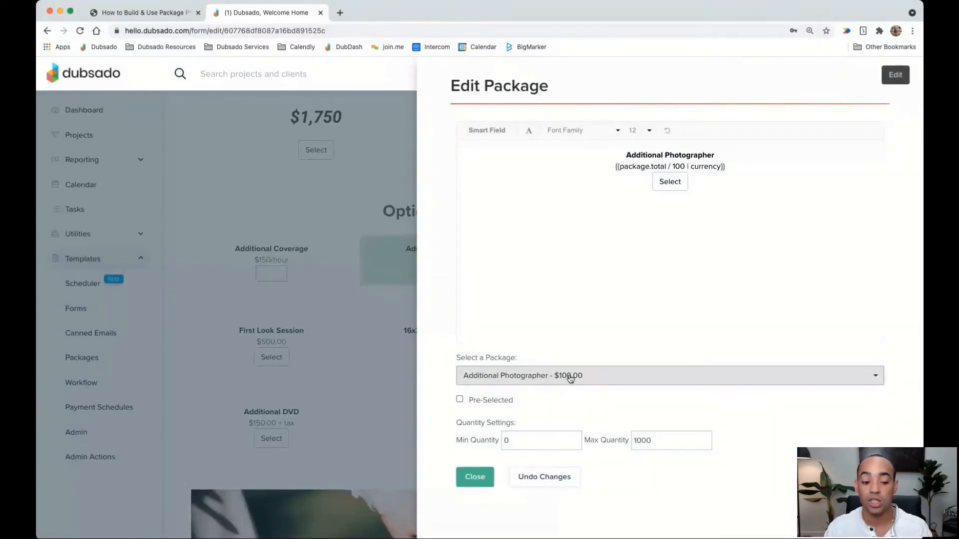
left_click(475, 481)
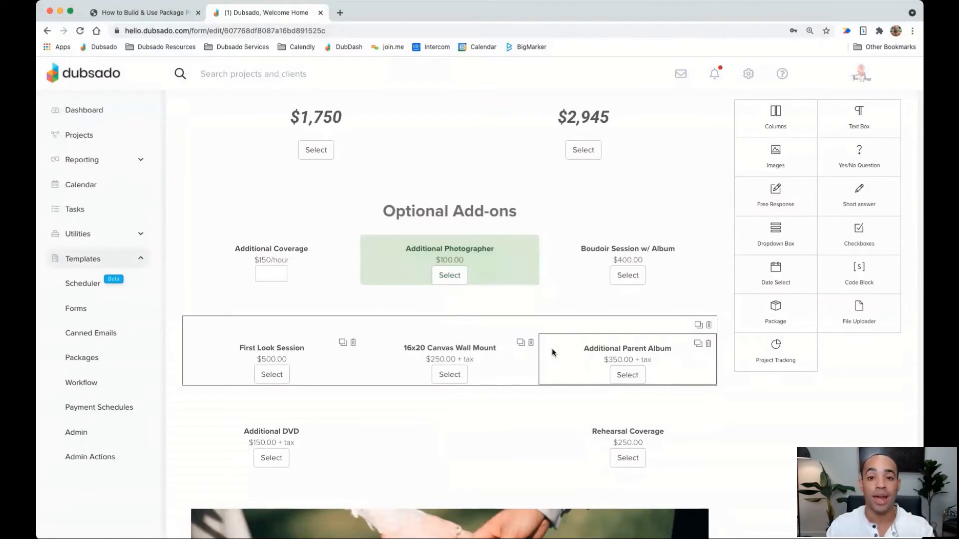
left_click(469, 349)
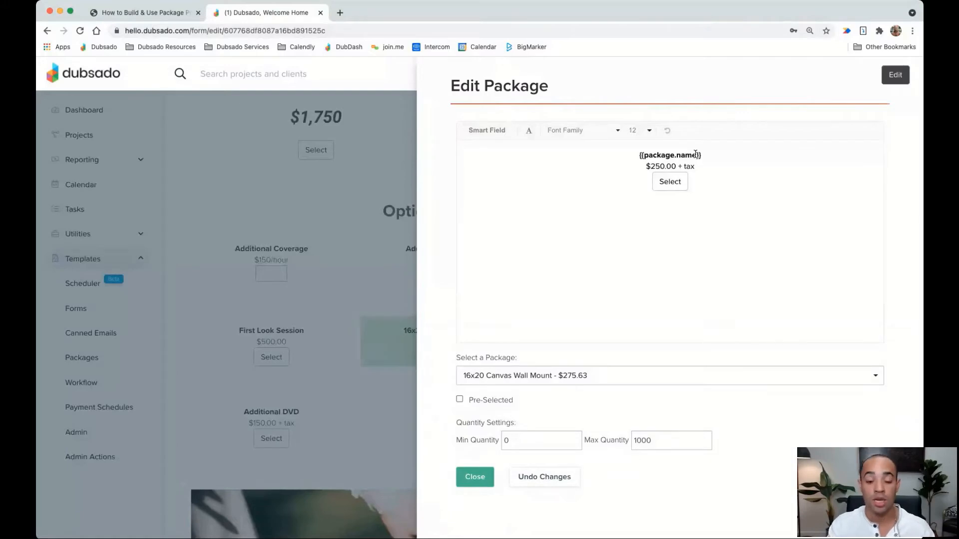
left_click(475, 476)
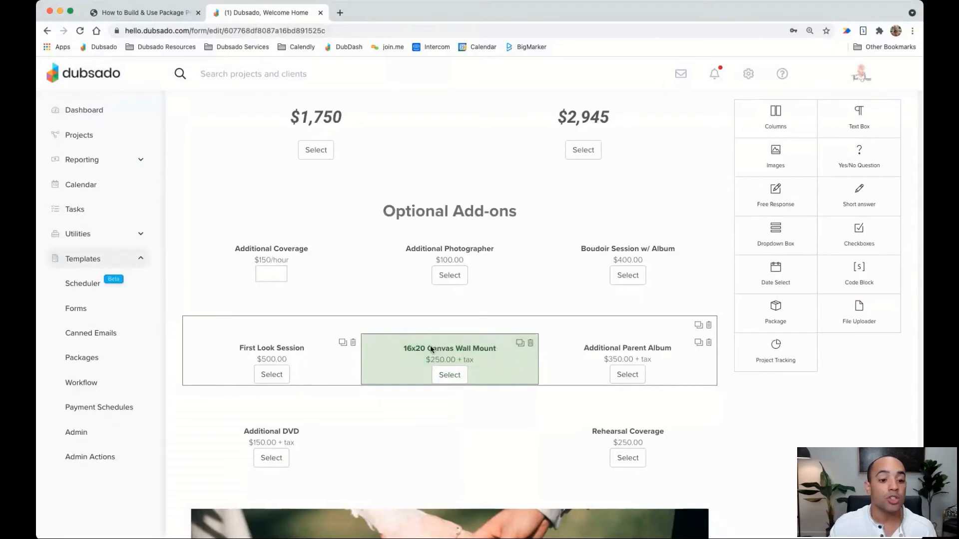
scroll(430, 346, "up", 6)
scroll(440, 318, "up", 5)
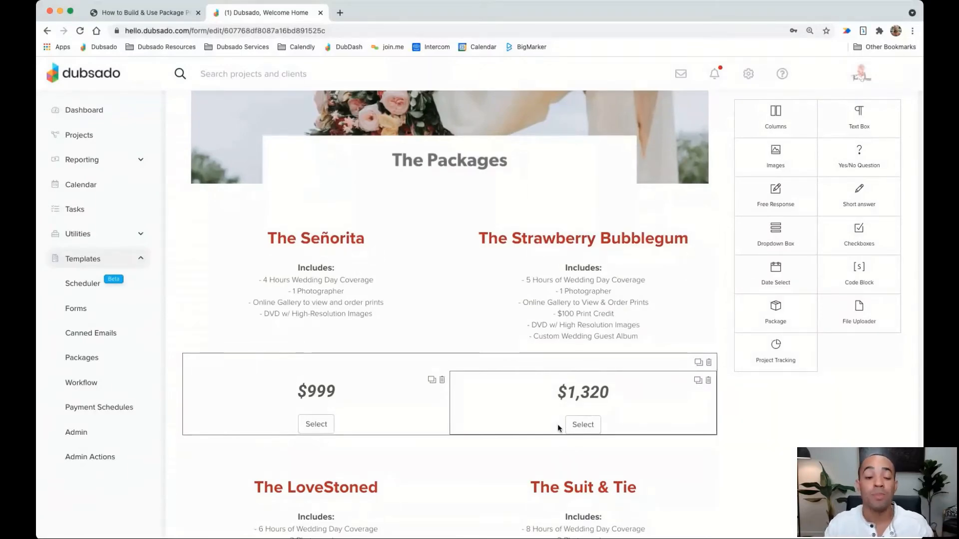
scroll(557, 428, "up", 10)
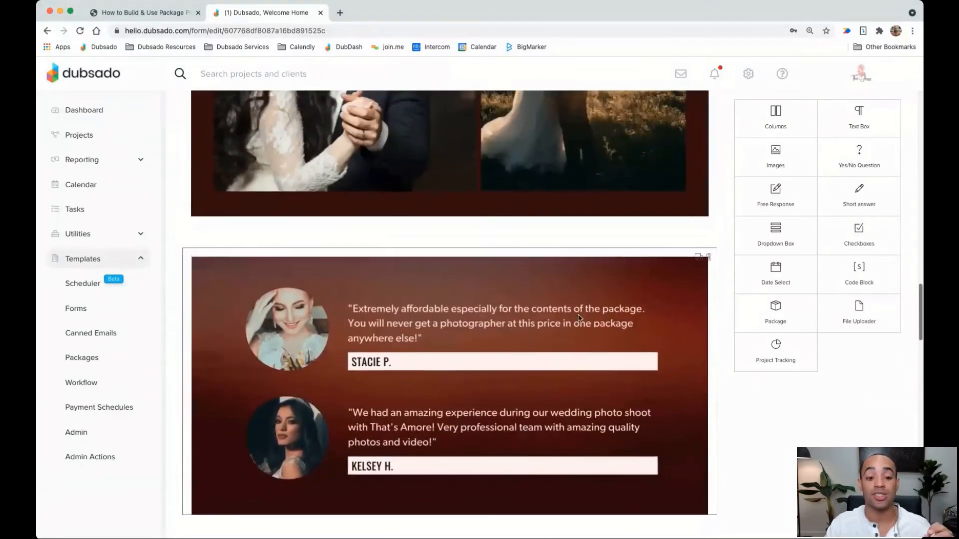
scroll(578, 318, "up", 10)
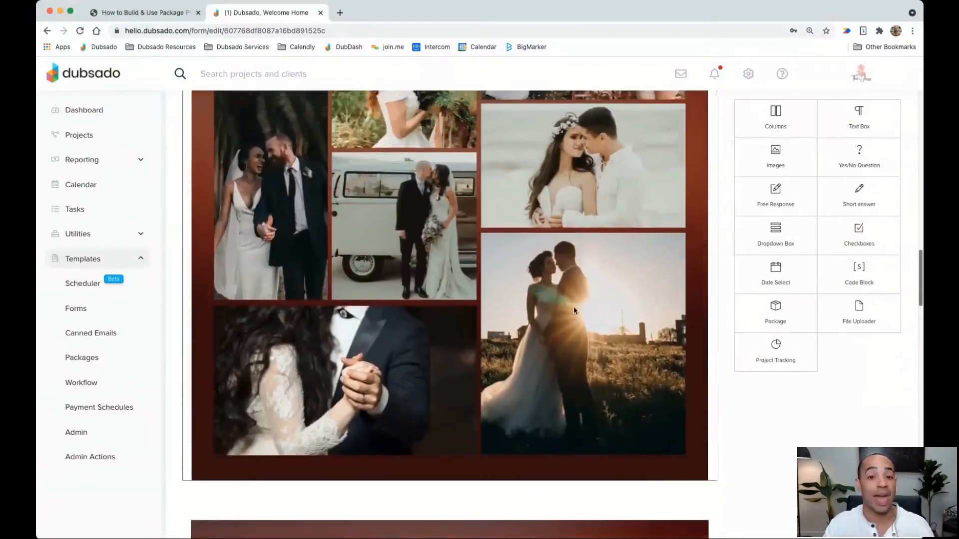
scroll(573, 309, "up", 8)
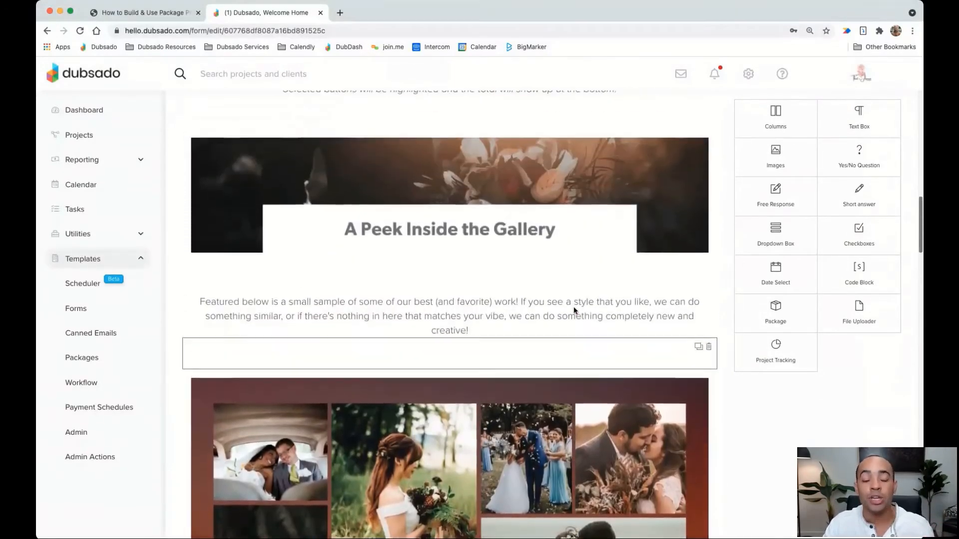
scroll(573, 309, "up", 7)
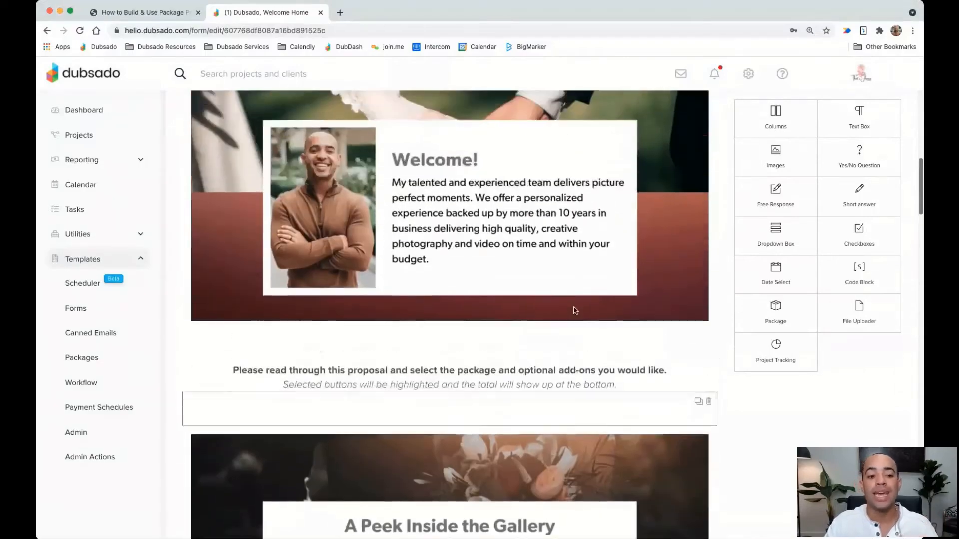
scroll(573, 309, "up", 1)
scroll(573, 308, "down", 7)
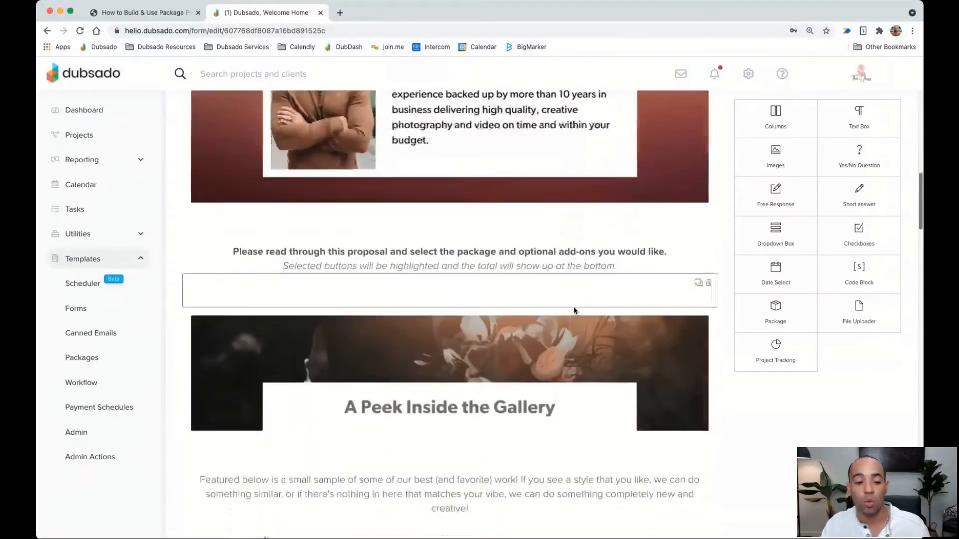
scroll(574, 311, "down", 15)
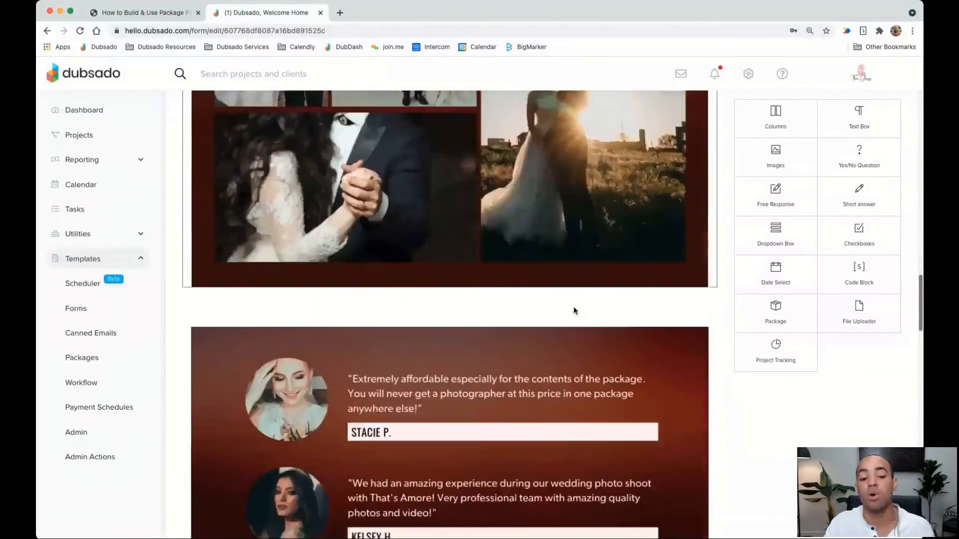
scroll(573, 311, "down", 12)
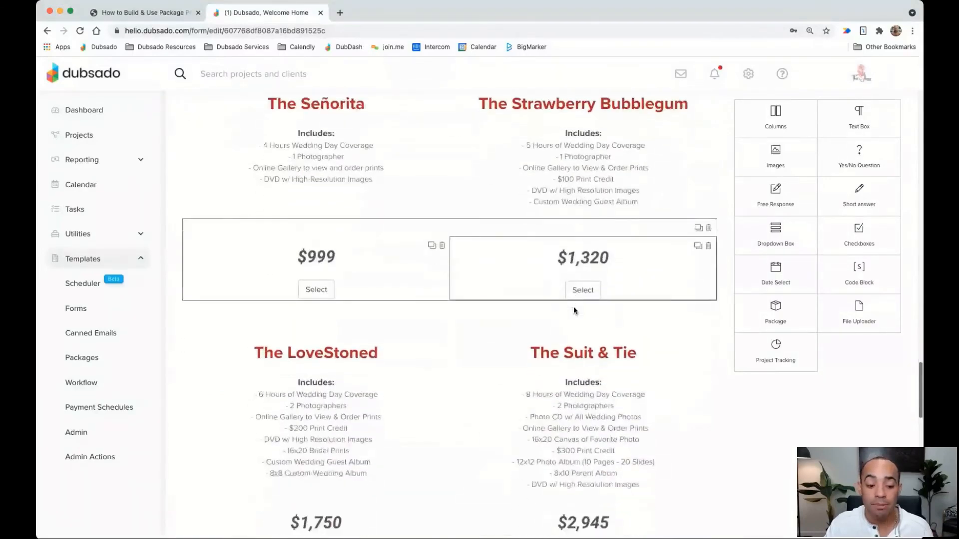
scroll(573, 310, "down", 10)
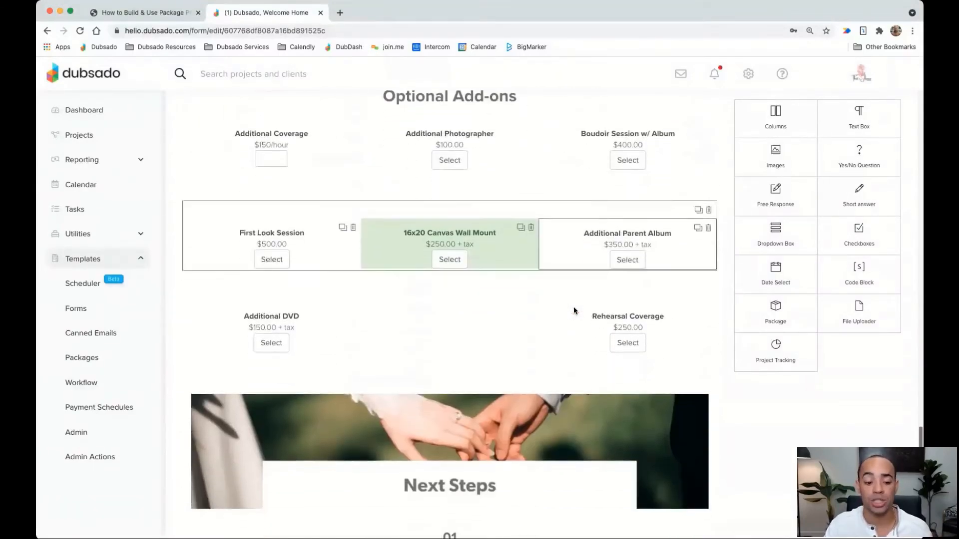
scroll(573, 308, "down", 2)
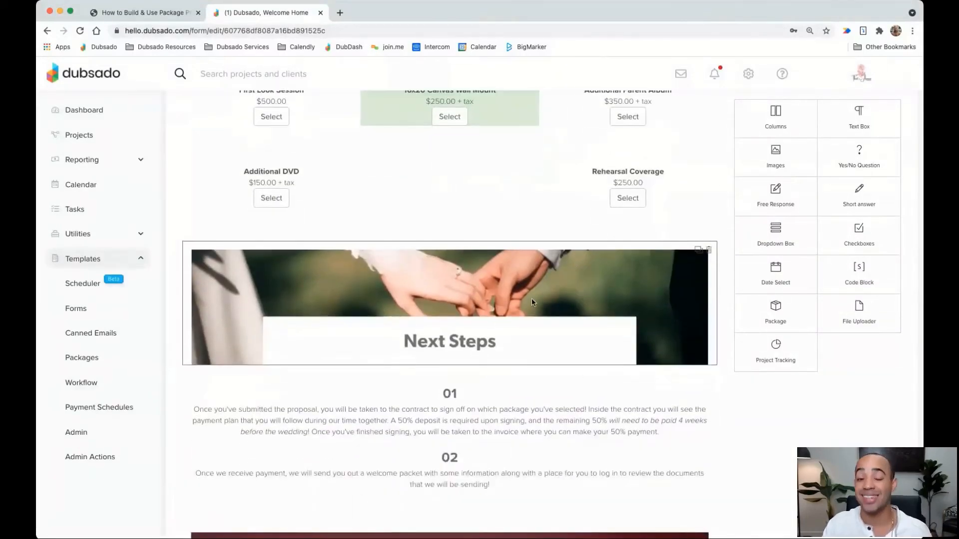
scroll(531, 302, "down", 1)
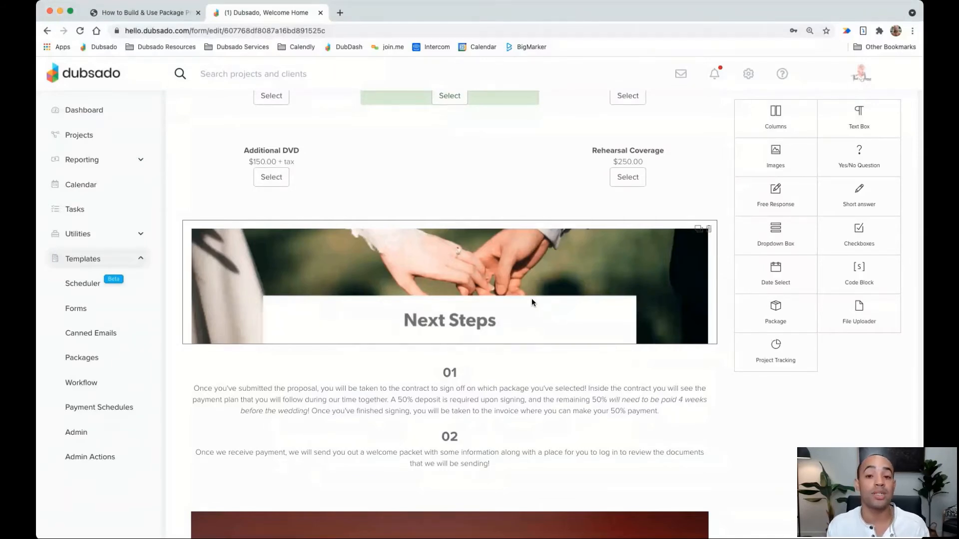
scroll(424, 334, "down", 2)
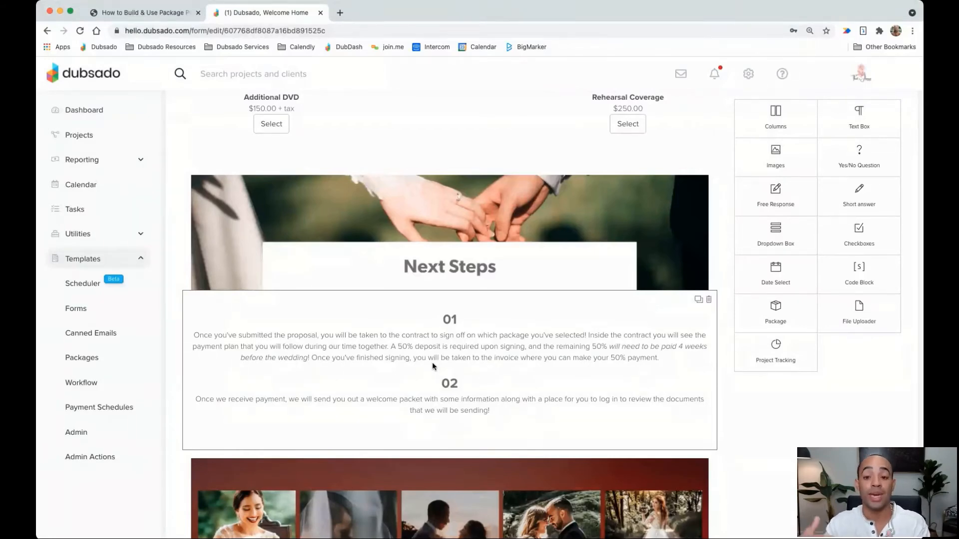
scroll(433, 365, "down", 5)
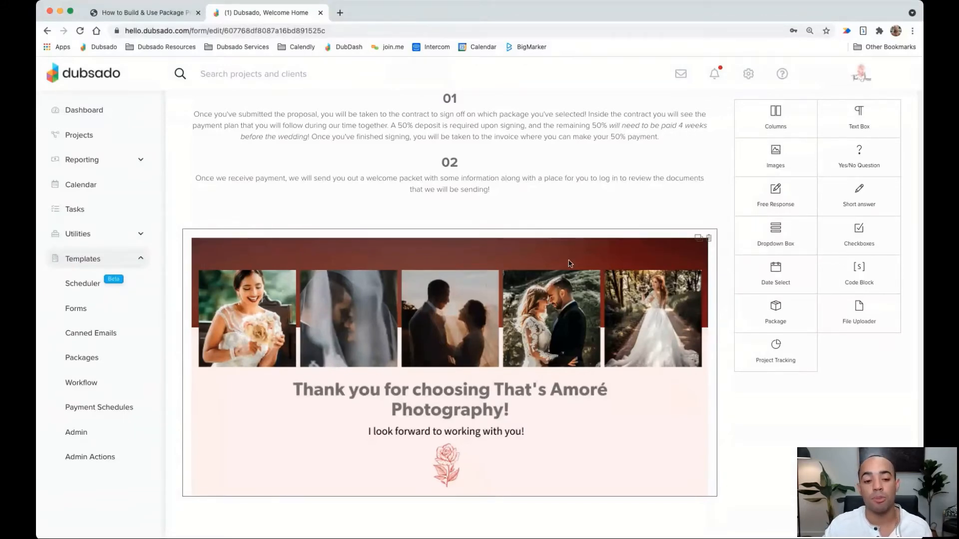
scroll(570, 241, "up", 4)
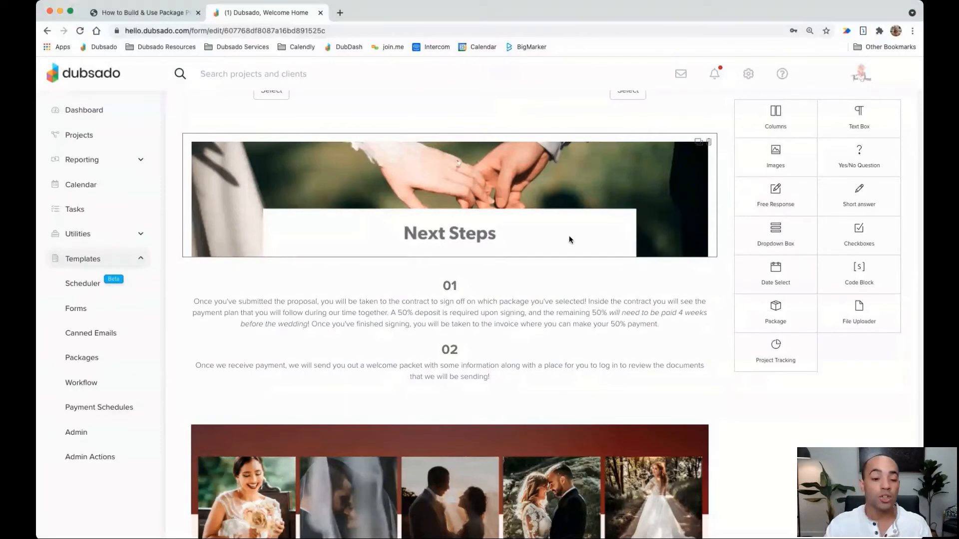
Pick Wedding Contract in the proposal form's Settings contract dropdown and save the form
scroll(569, 240, "down", 15)
scroll(568, 239, "up", 8)
scroll(566, 239, "up", 10)
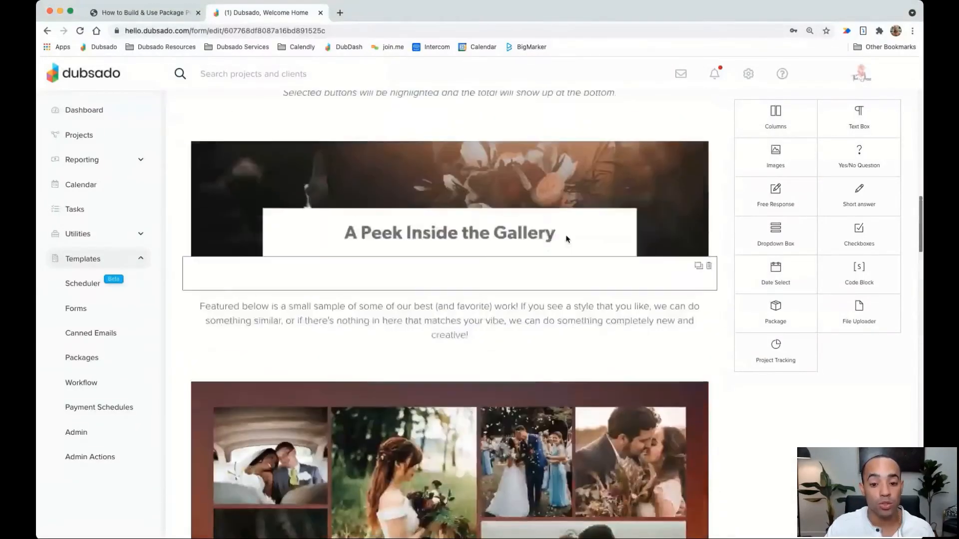
scroll(566, 239, "up", 8)
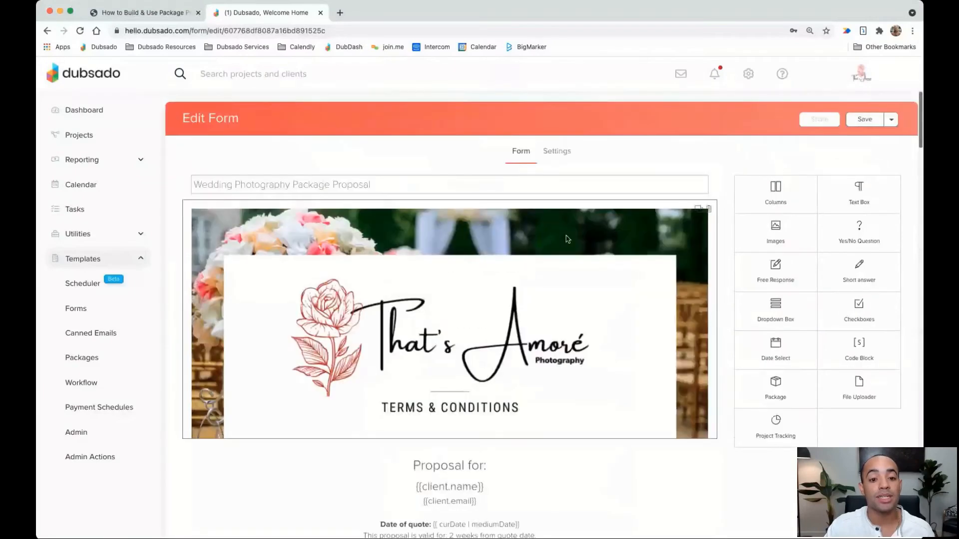
left_click(558, 153)
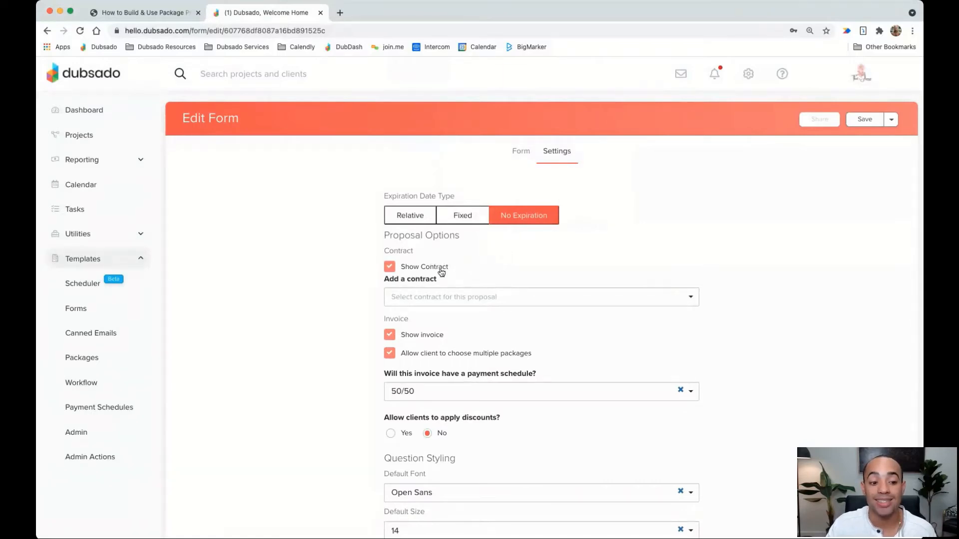
left_click(464, 297)
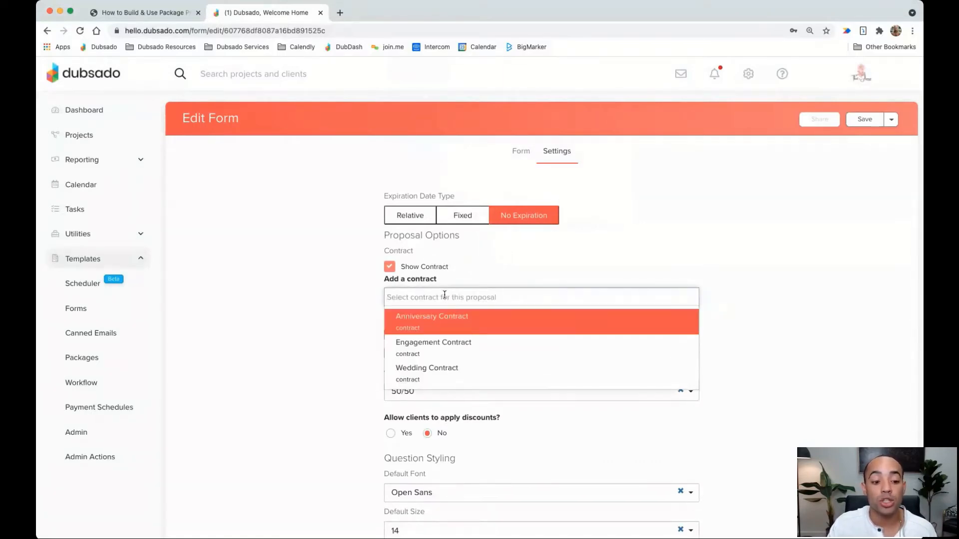
left_click(440, 371)
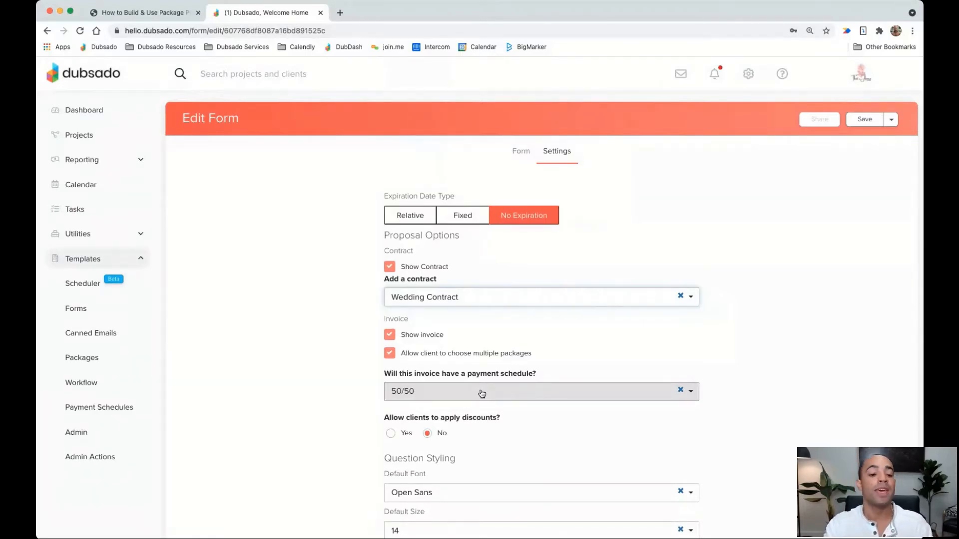
left_click(864, 119)
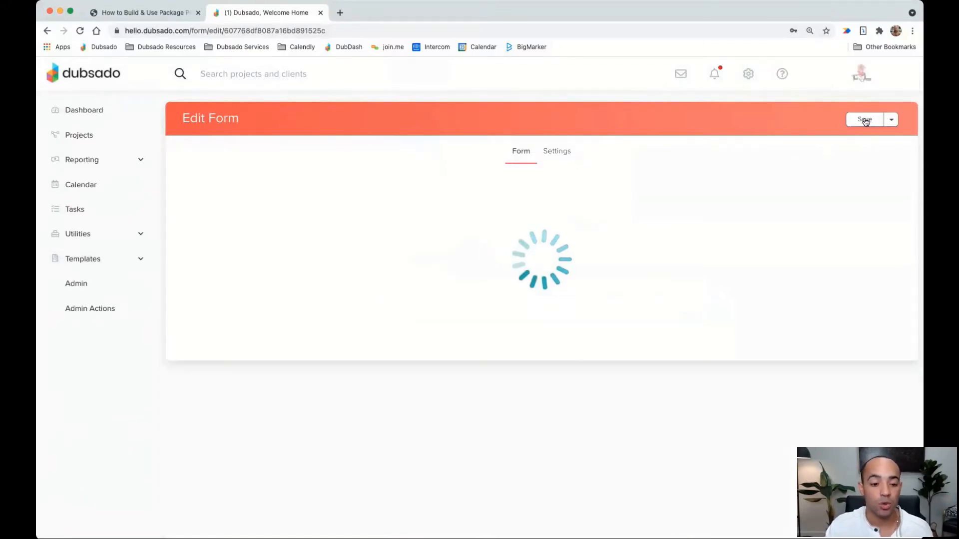
Check page 6, Add Your Packages, of the Package Proposals PDF guide
left_click(159, 14)
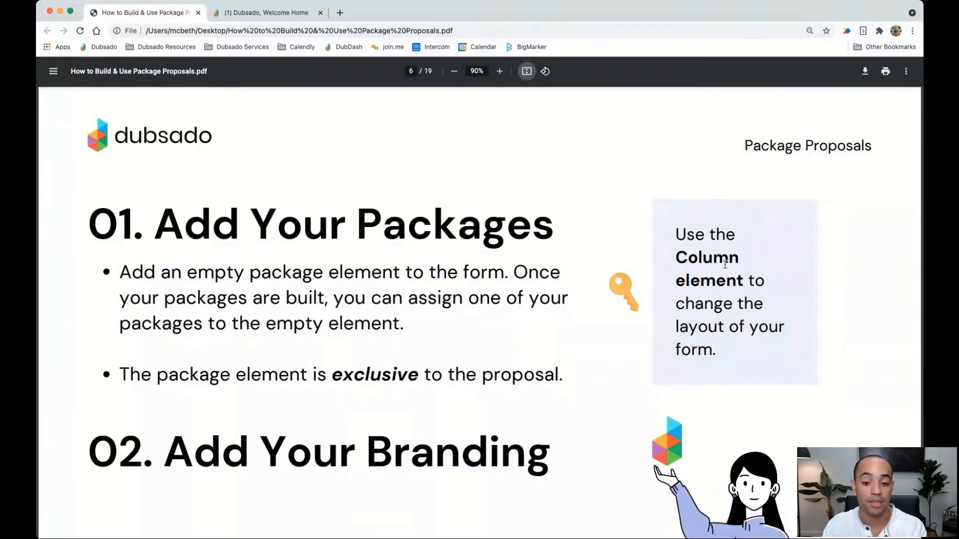
left_click(270, 14)
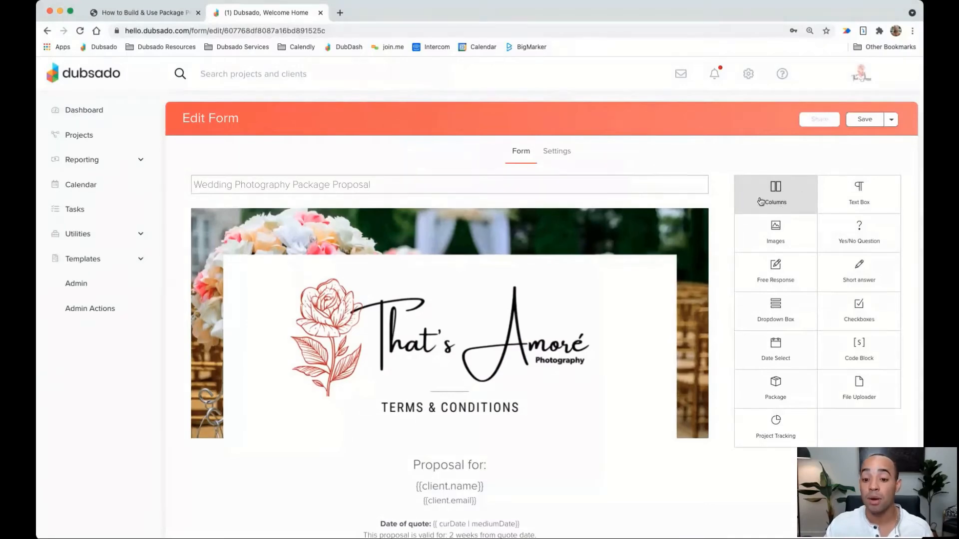
Add a column container below the header, hide its title and set it to three columns
scroll(726, 208, "down", 1)
scroll(726, 208, "down", 6)
left_click_drag(775, 121, 488, 338)
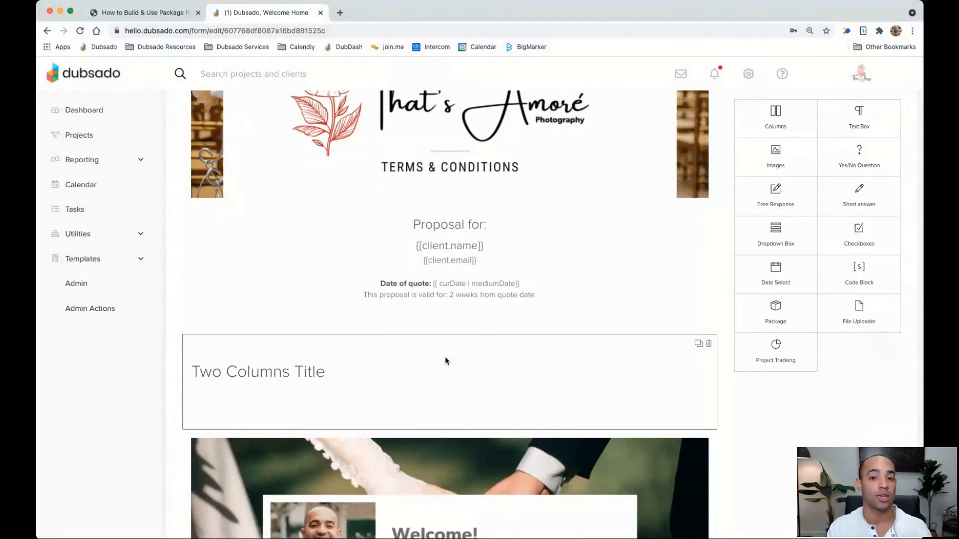
left_click(445, 357)
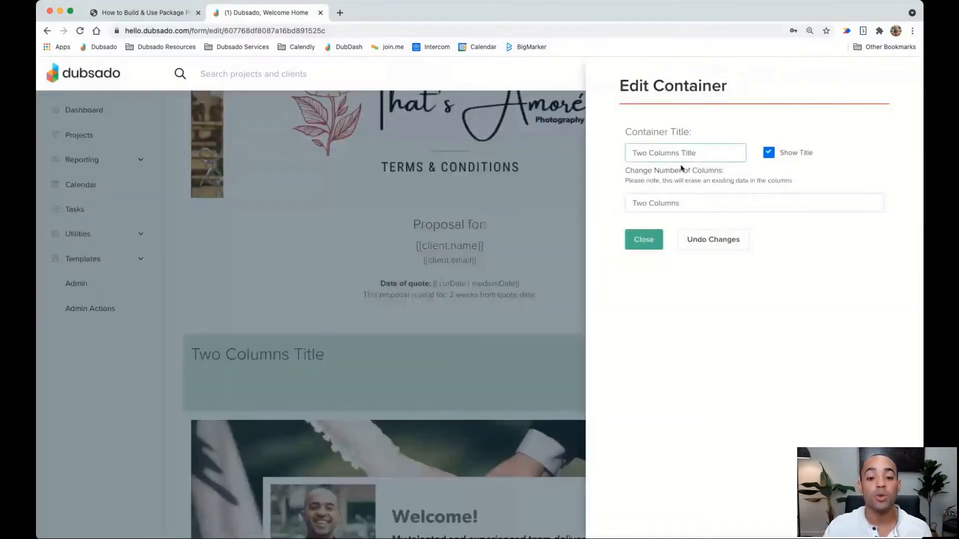
left_click(768, 154)
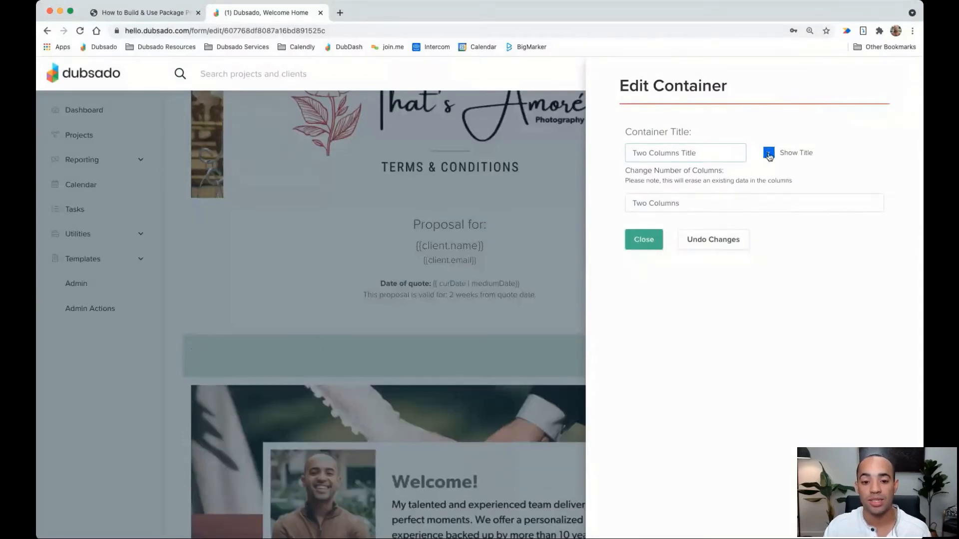
left_click(685, 204)
left_click(683, 212)
left_click(643, 239)
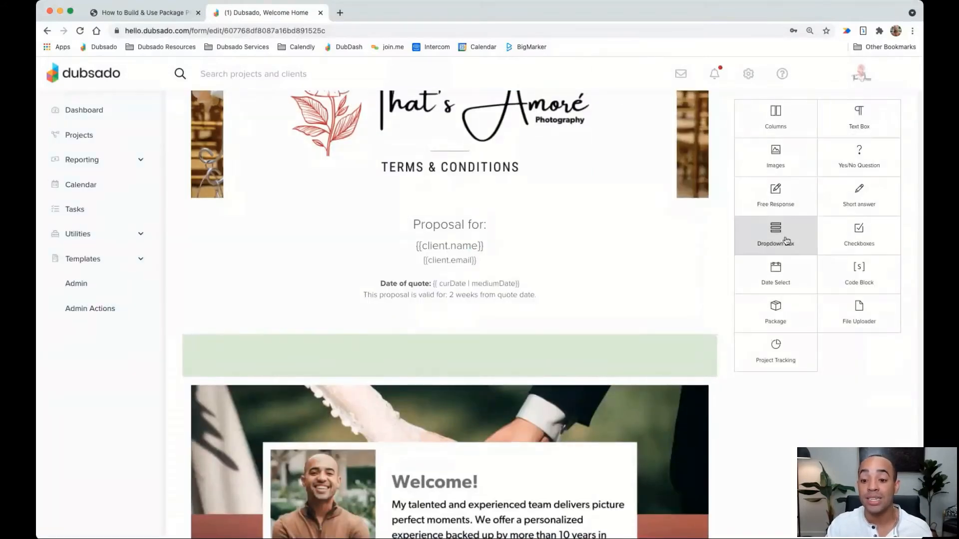
Fill the row with short-answer, free-response and image elements, then delete the whole row
left_click_drag(858, 197, 621, 381)
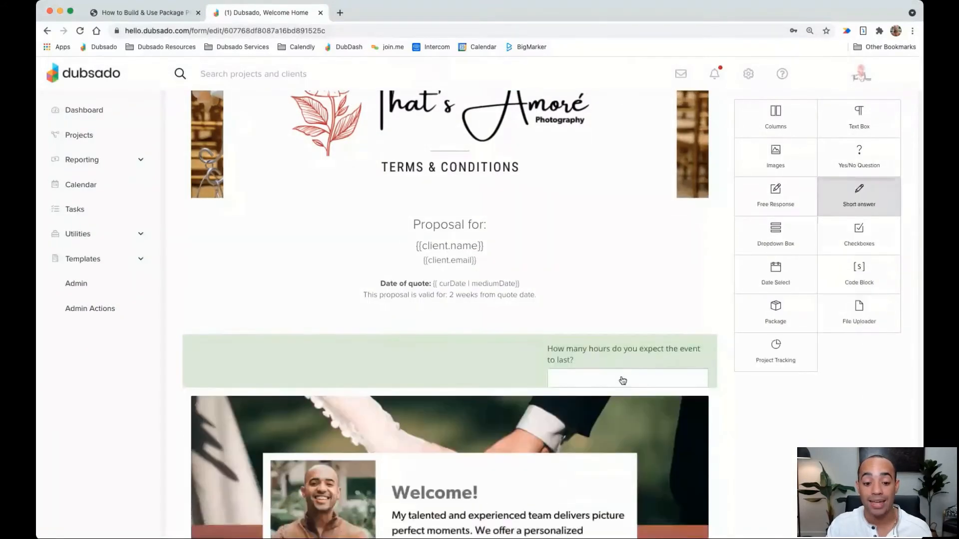
left_click_drag(785, 204, 497, 381)
left_click_drag(788, 171, 291, 376)
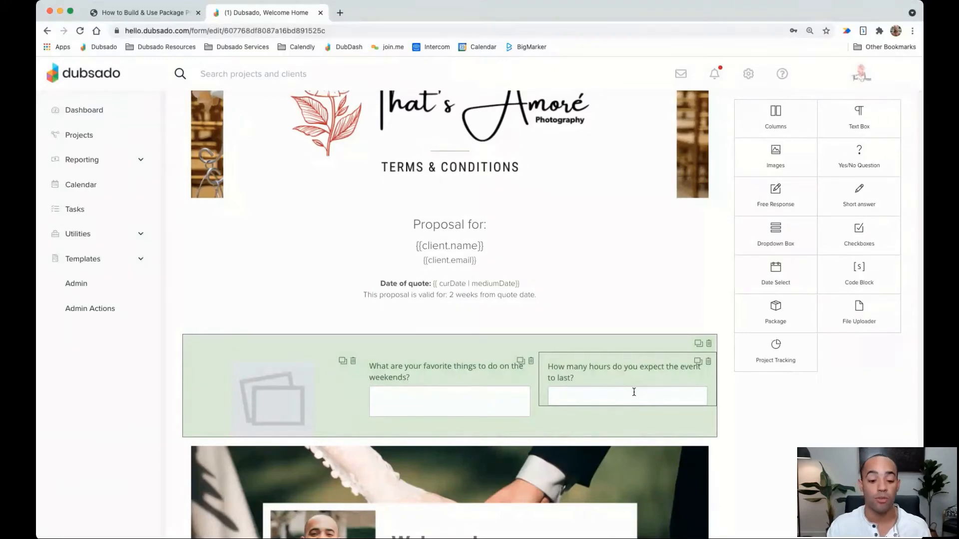
left_click(709, 344)
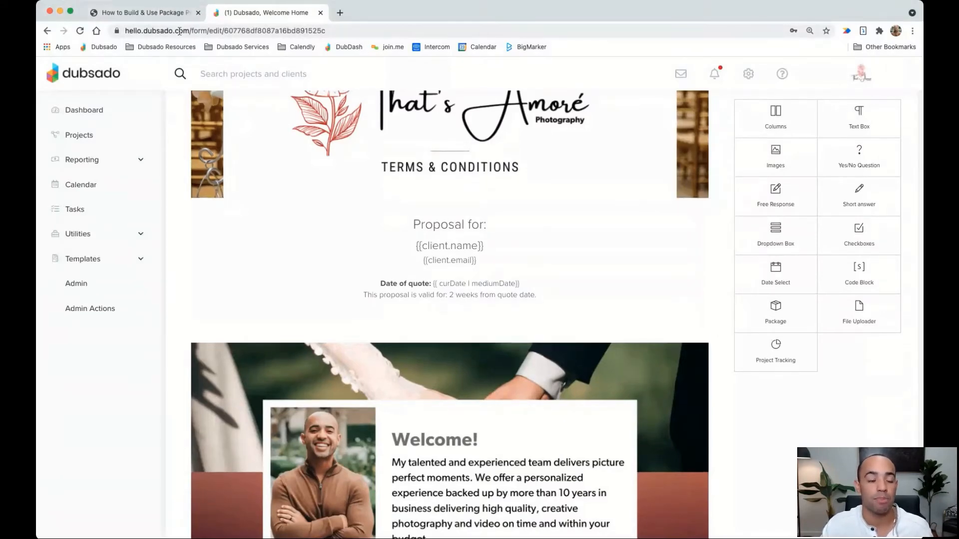
Advance the PDF guide to page 7, Proposal Settings for contracts, invoices and payment schedules
left_click(161, 13)
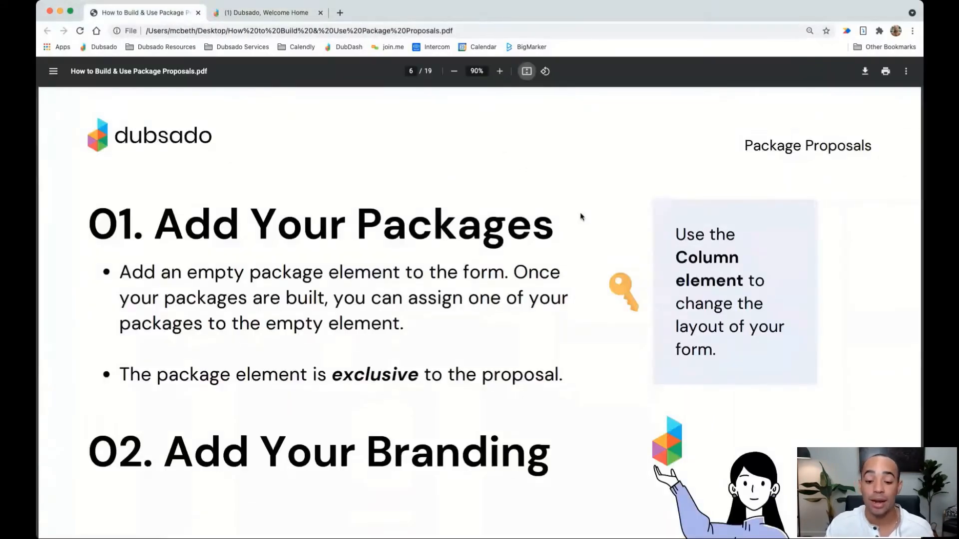
key("Right")
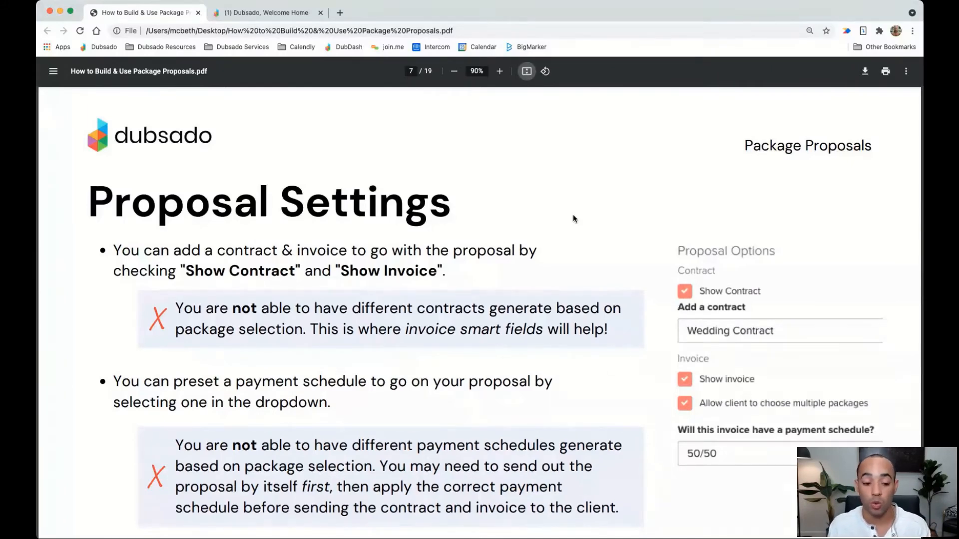
Open the Wedding Contract template from Templates > Forms and scroll to Section 2
left_click(235, 11)
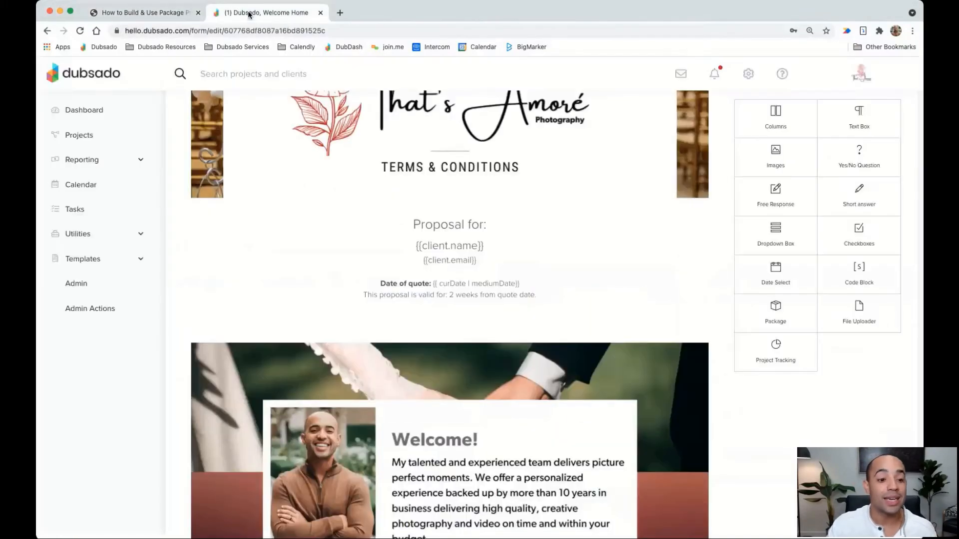
left_click(79, 259)
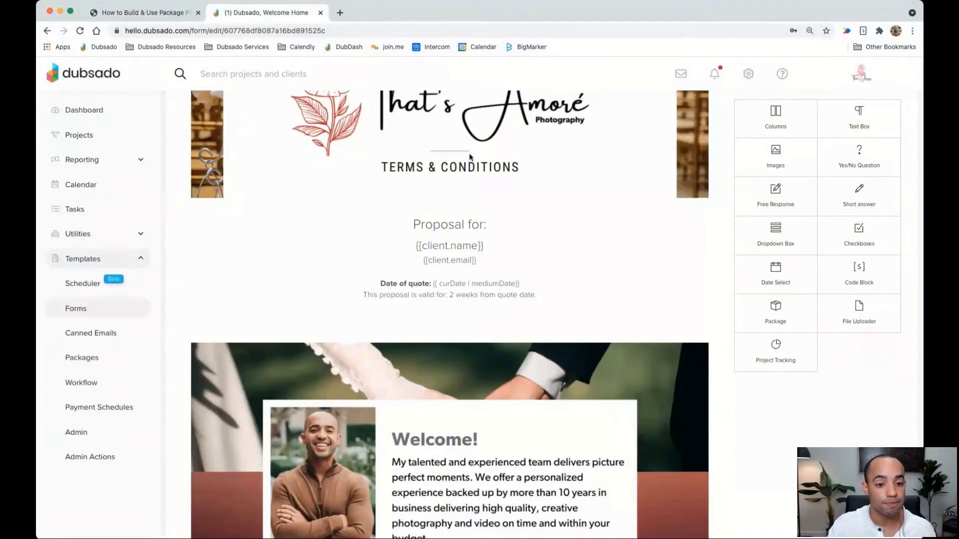
left_click(76, 308)
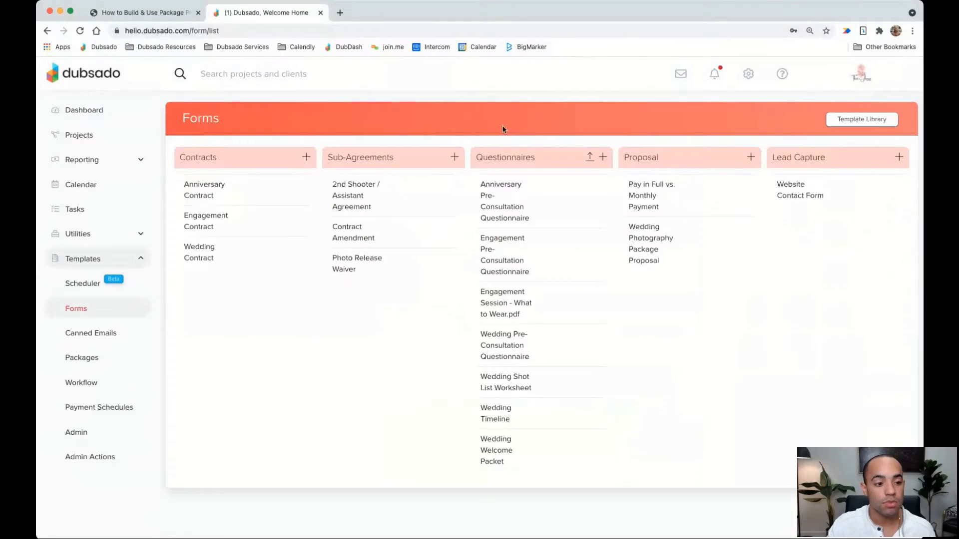
left_click(203, 255)
scroll(493, 246, "down", 10)
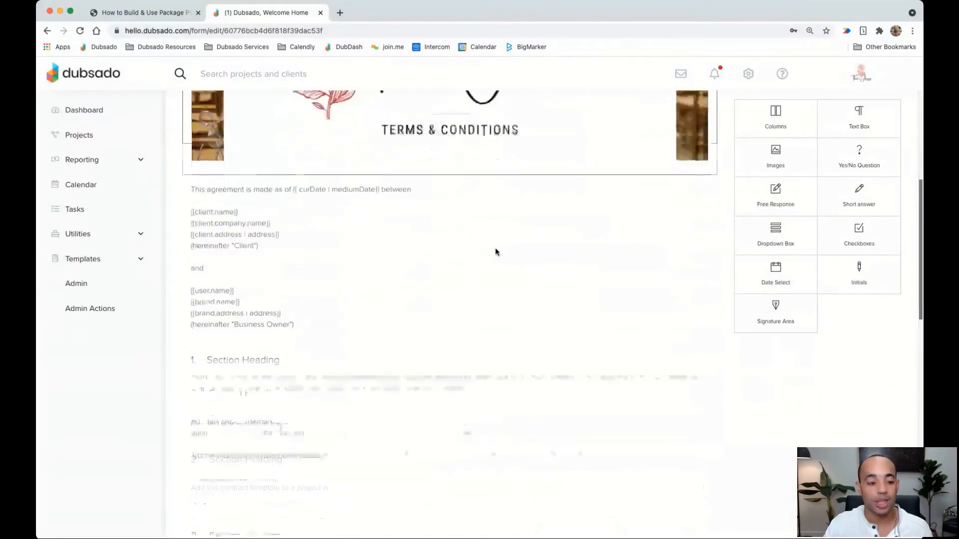
scroll(494, 252, "down", 3)
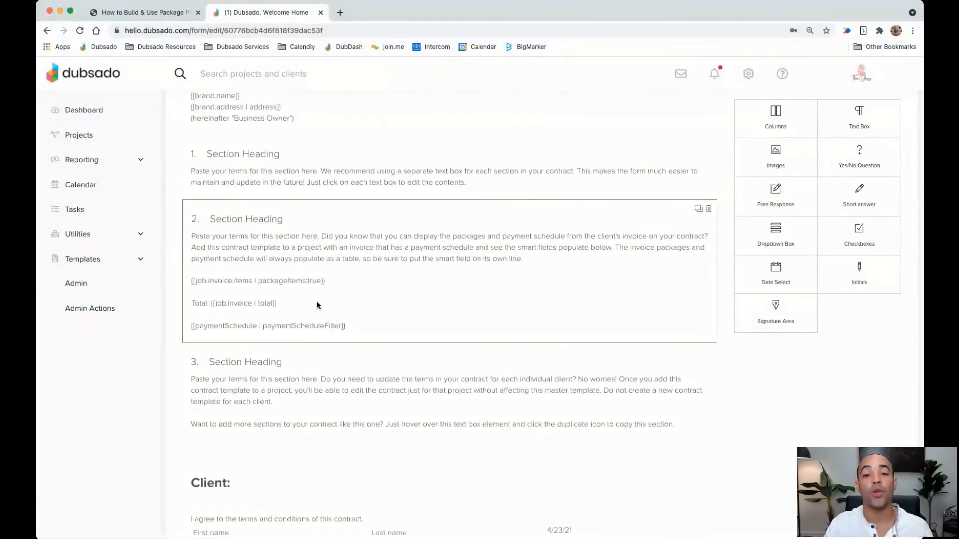
Review the Invoice smart fields available in the Section 2 text box, then close the editor
left_click(317, 306)
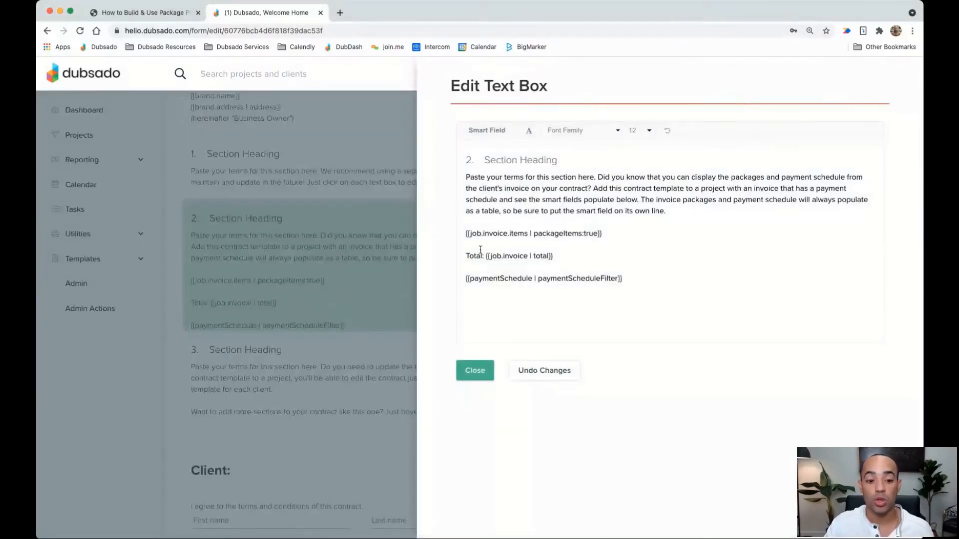
left_click(504, 131)
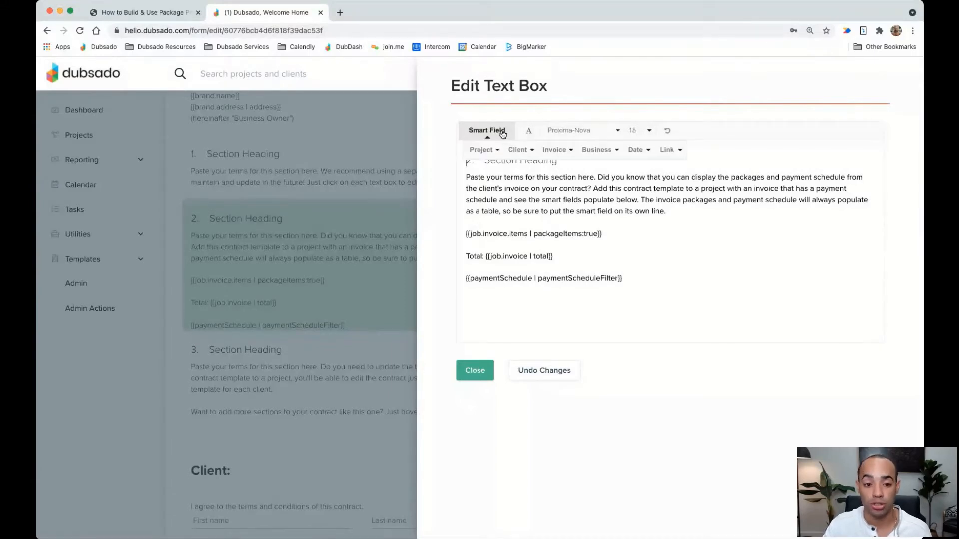
left_click(556, 150)
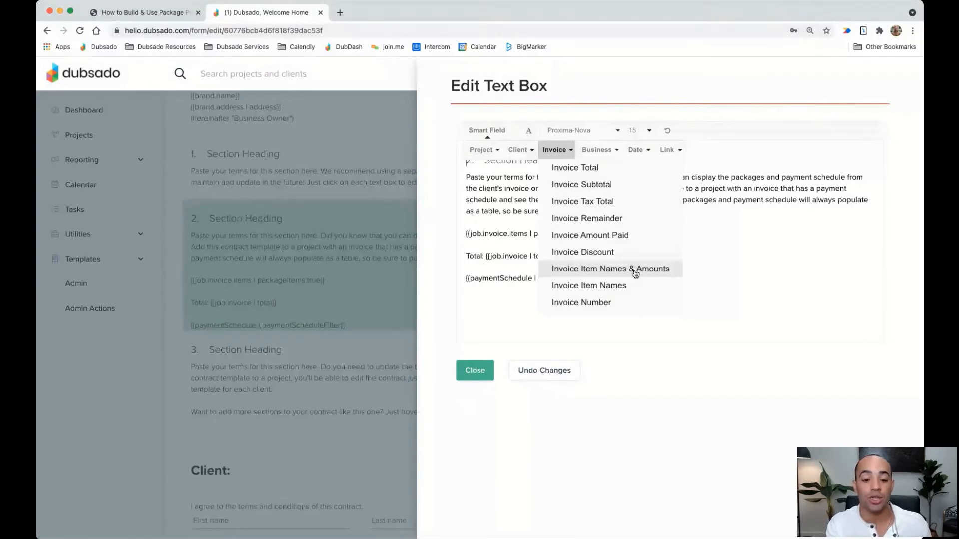
left_click(723, 221)
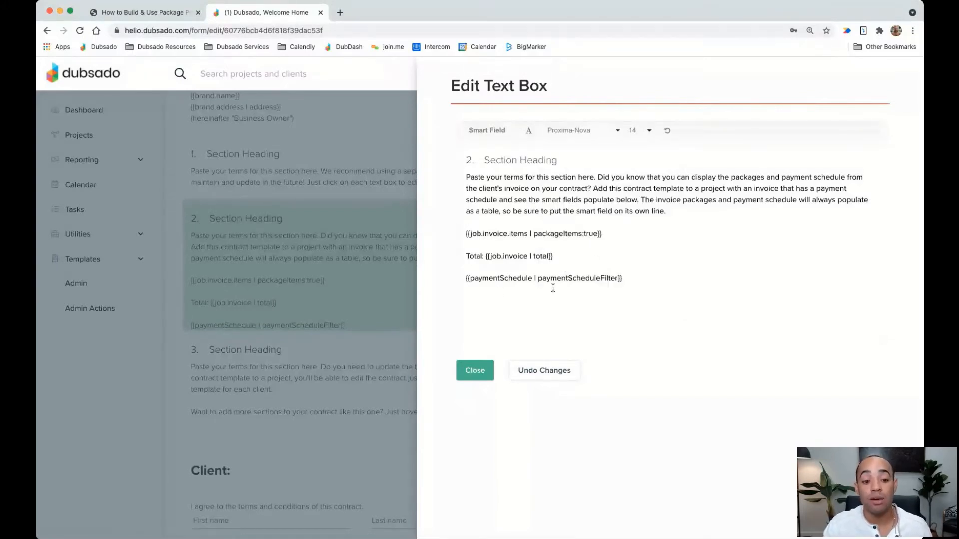
left_click(473, 370)
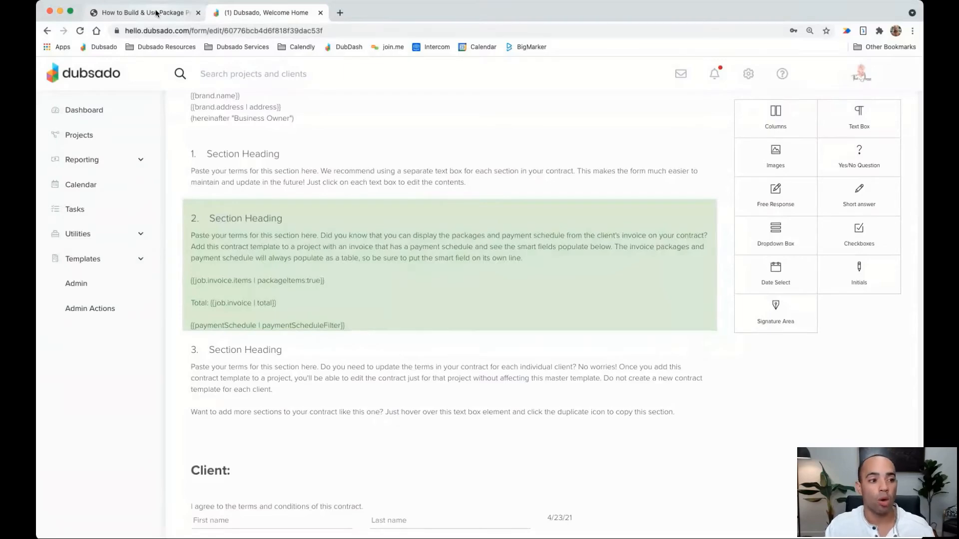
left_click(156, 13)
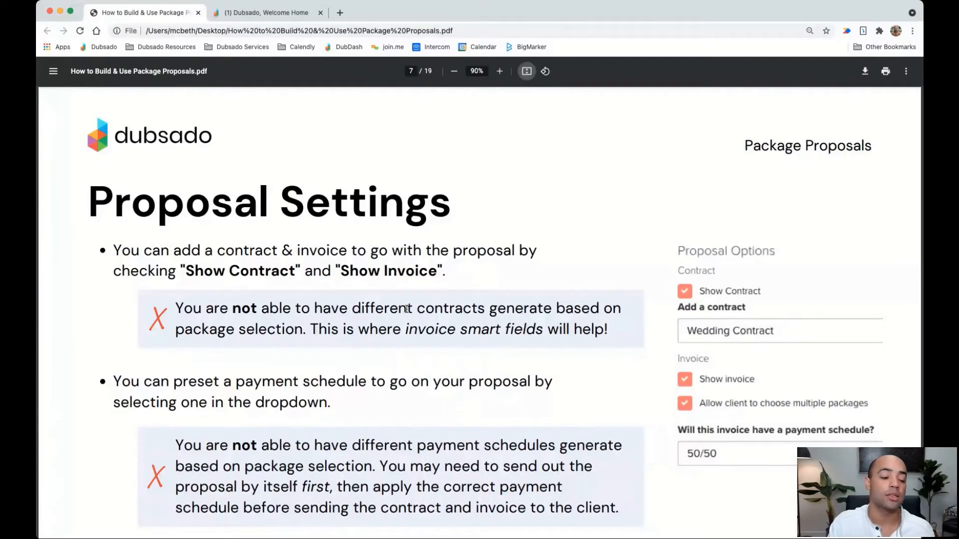
scroll(405, 312, "down", 2)
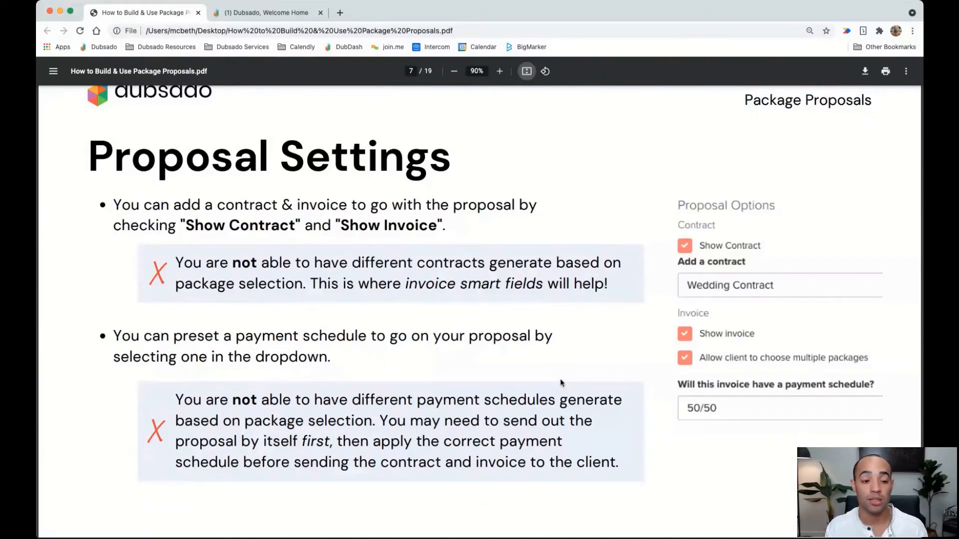
left_click(309, 13)
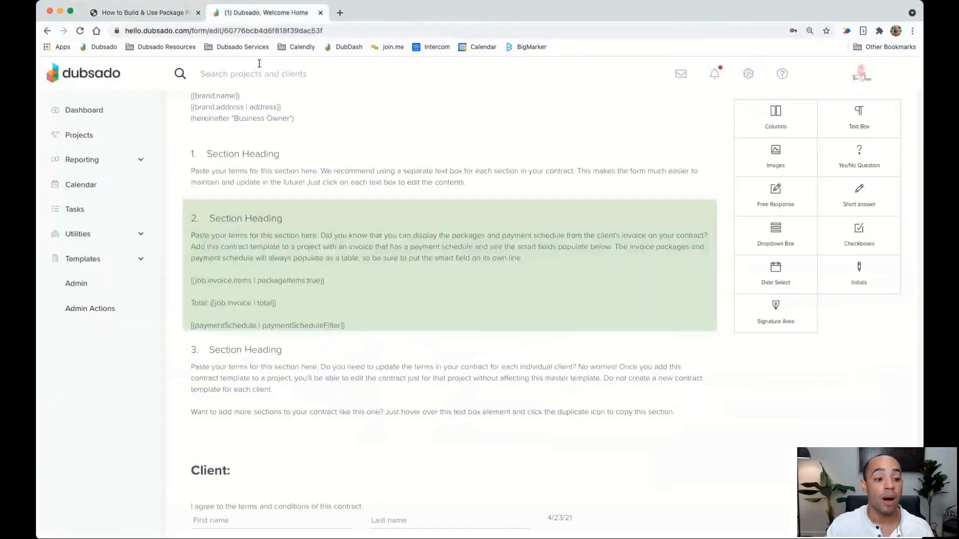
Open Wedding Photography Package Proposal from the Proposal column under Templates > Forms
left_click(75, 264)
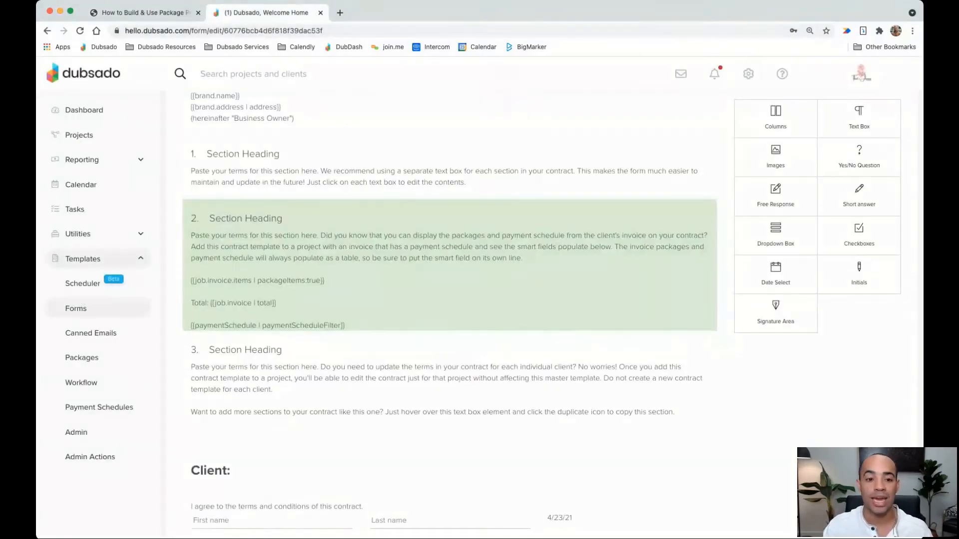
left_click(76, 308)
left_click(644, 237)
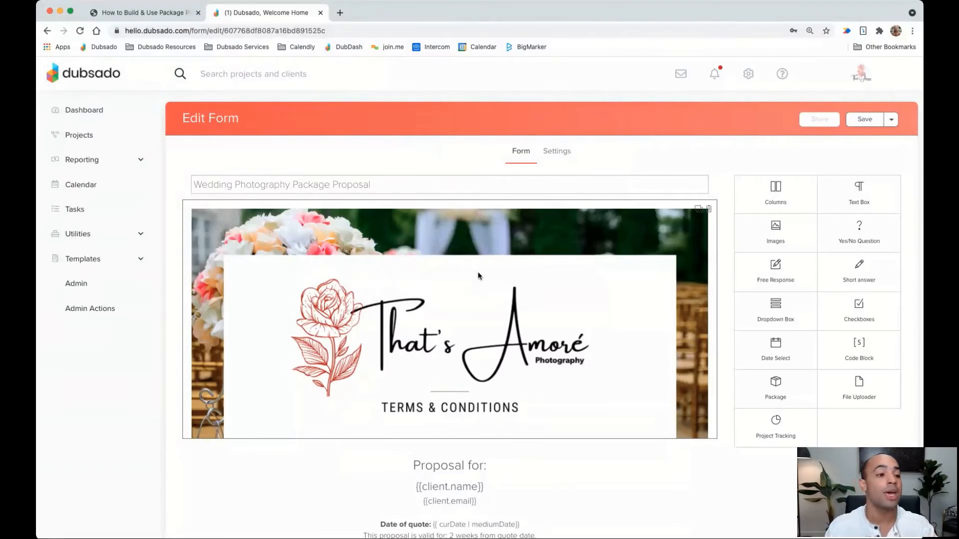
Advance the PDF guide to page 8, section 2: Proposal Sequencing
left_click(170, 16)
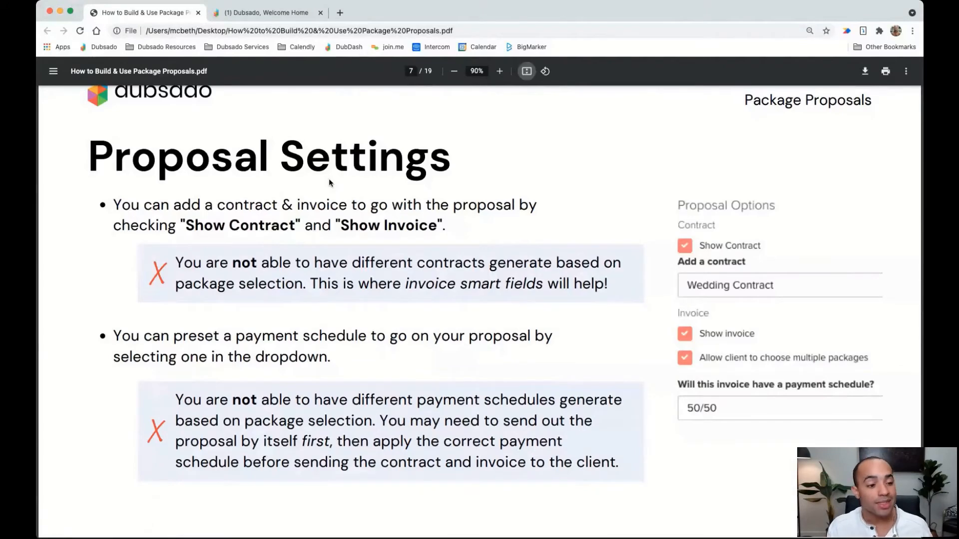
key("Right")
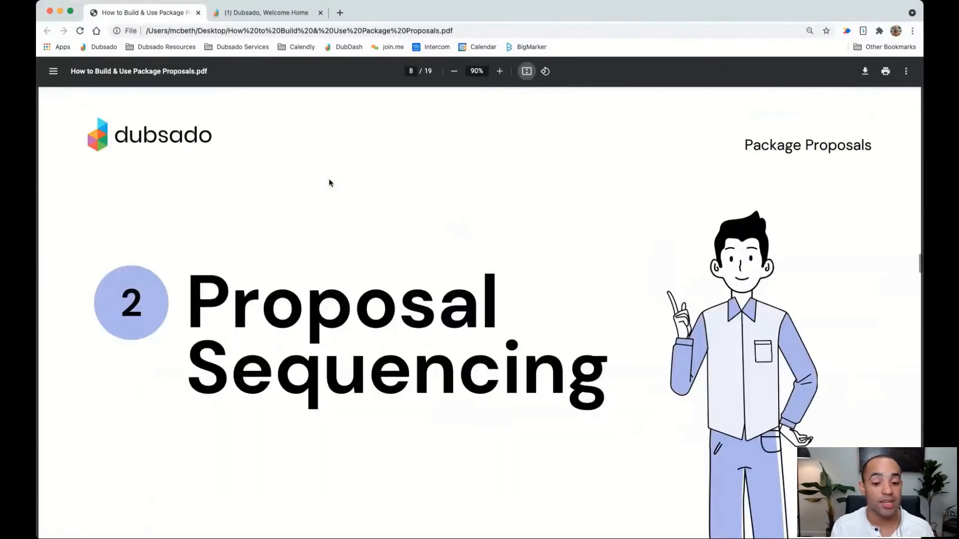
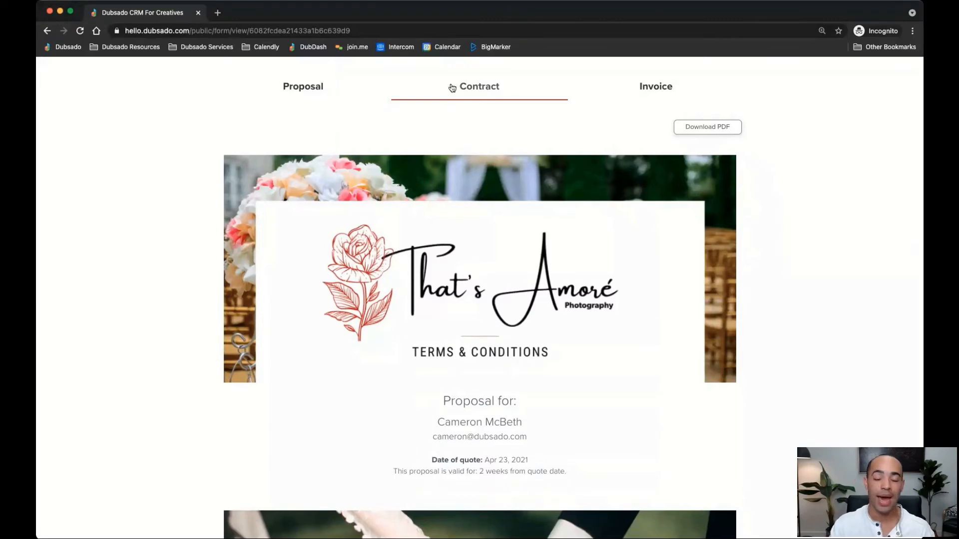
Preview the invoice section, then select The LoveStoned package ($1,750) on the proposal
left_click(300, 86)
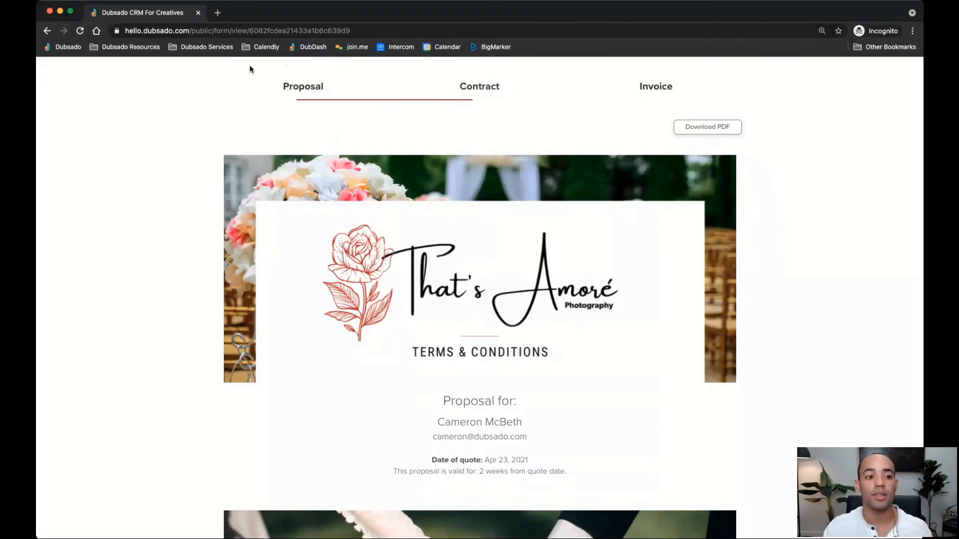
left_click(660, 90)
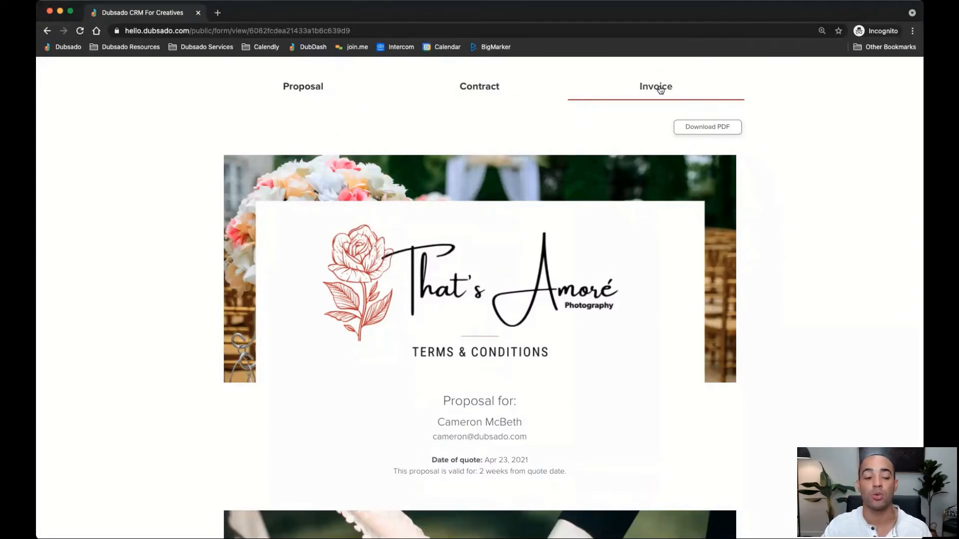
left_click(312, 89)
scroll(429, 220, "down", 6)
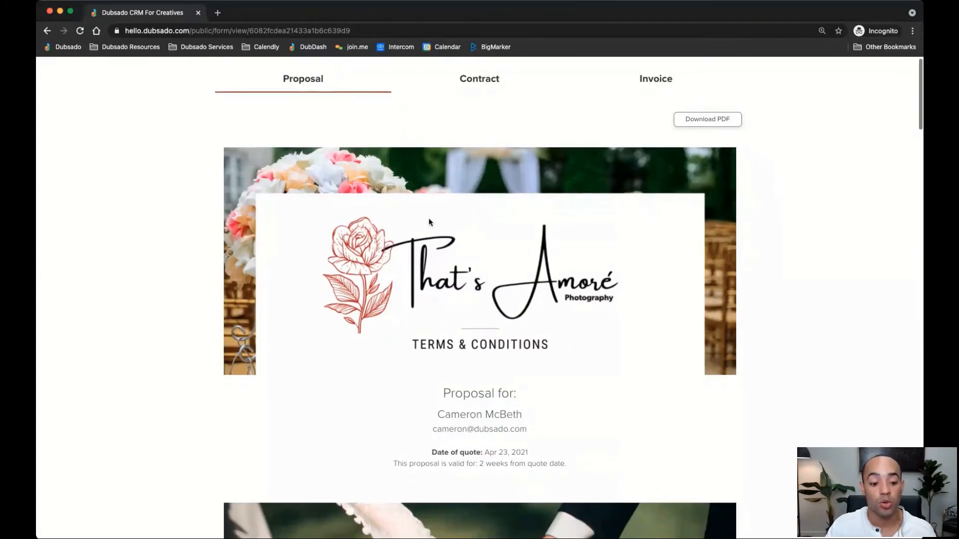
scroll(428, 221, "down", 6)
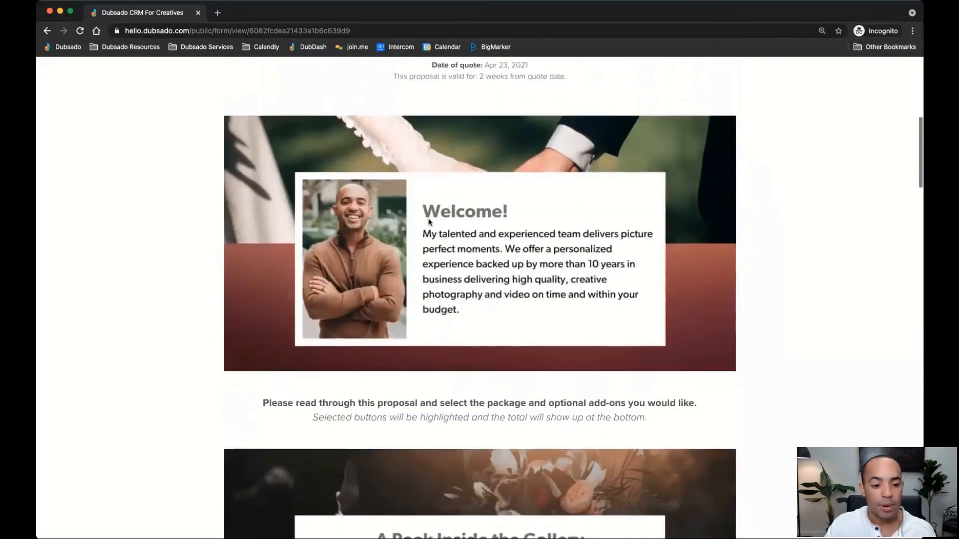
scroll(428, 220, "down", 10)
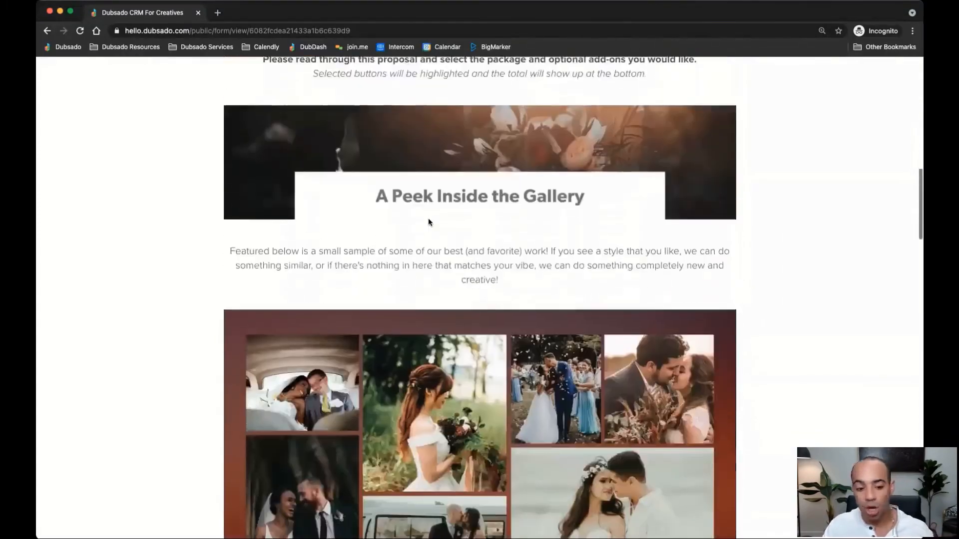
scroll(428, 221, "down", 9)
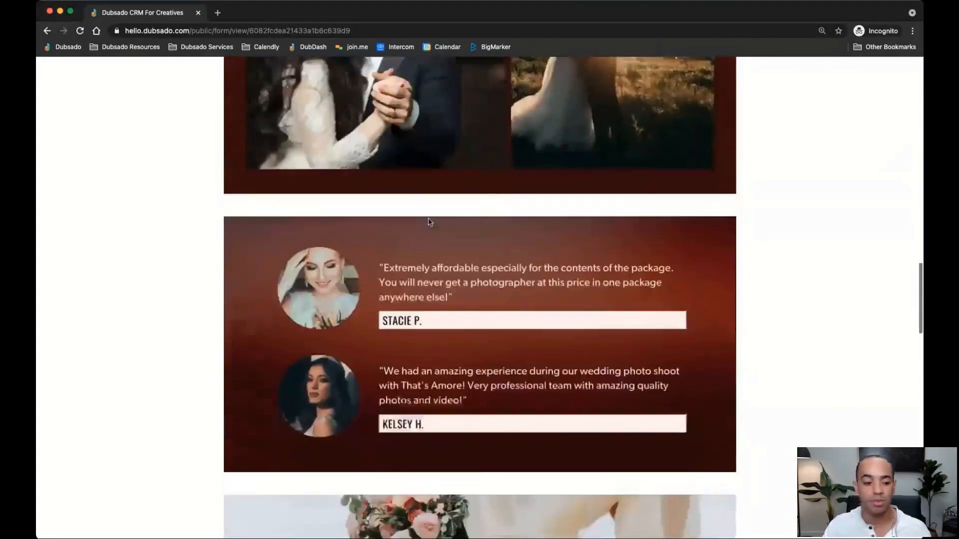
scroll(429, 221, "down", 5)
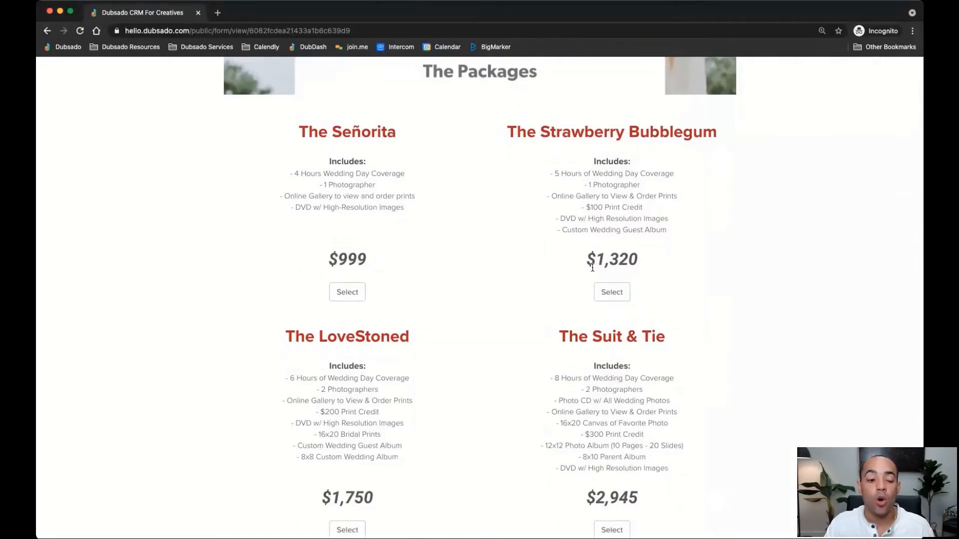
scroll(592, 270, "down", 1)
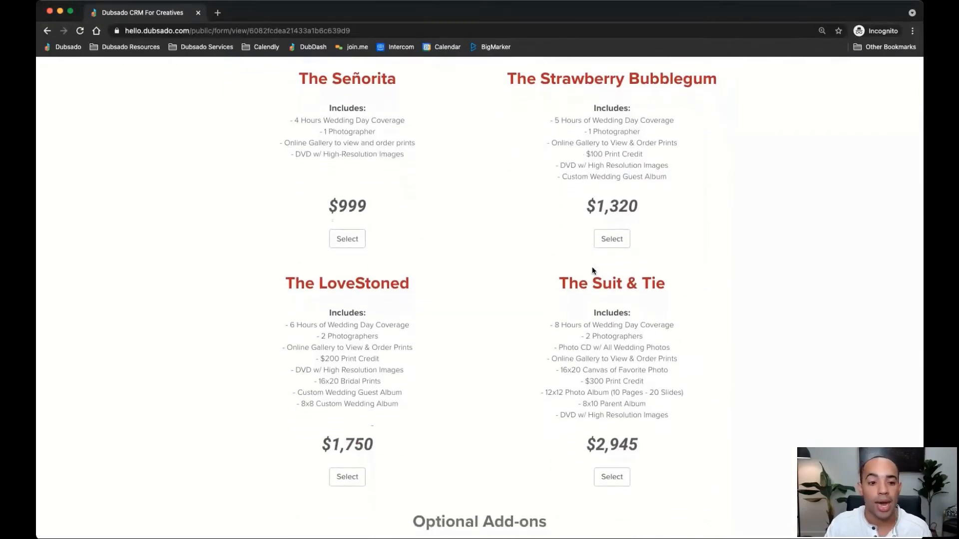
scroll(592, 268, "down", 1)
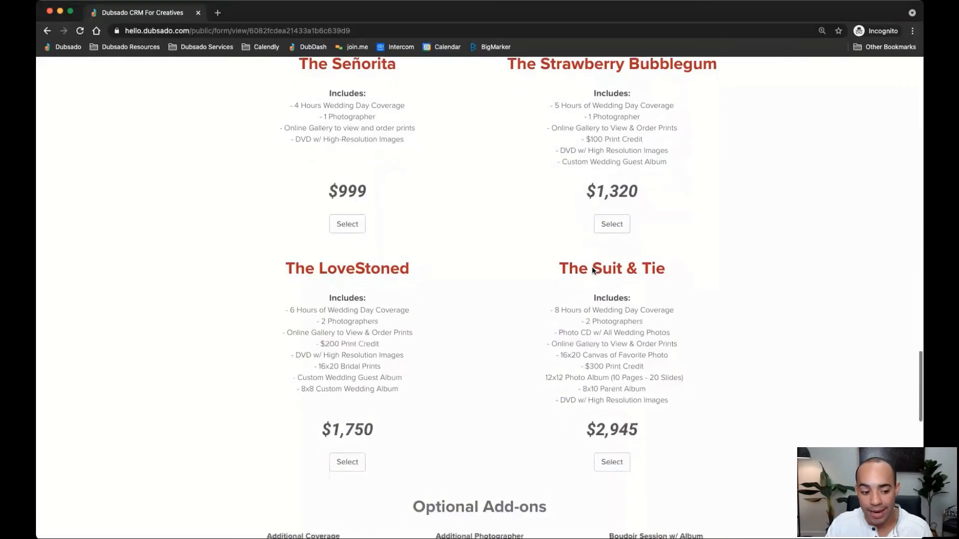
left_click(347, 452)
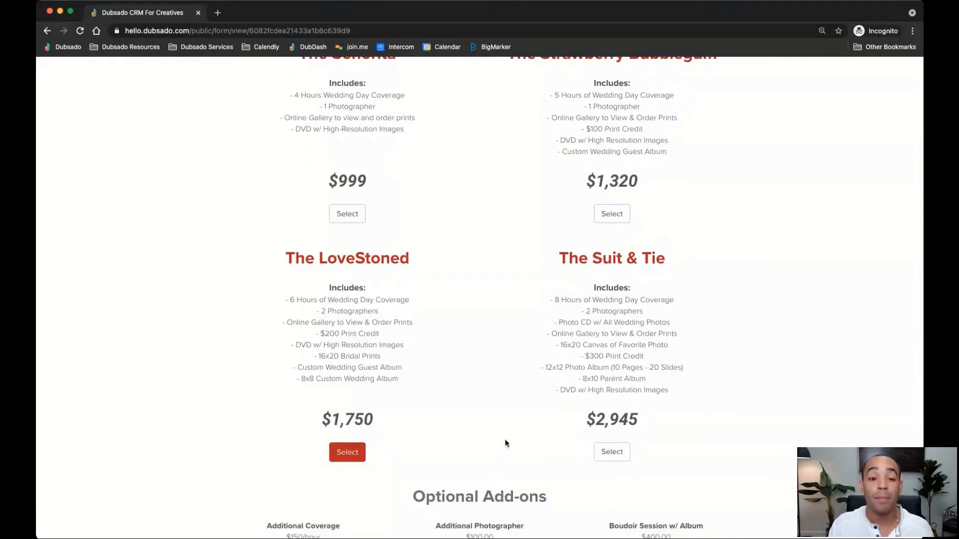
Add the Additional DVD, Rehearsal Coverage and First Look Session add-ons
scroll(504, 443, "down", 5)
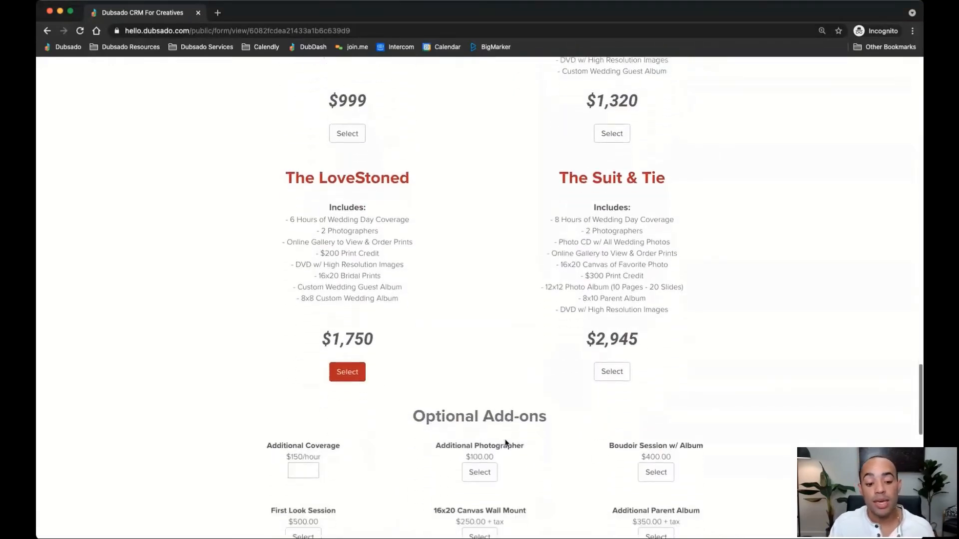
scroll(505, 443, "down", 1)
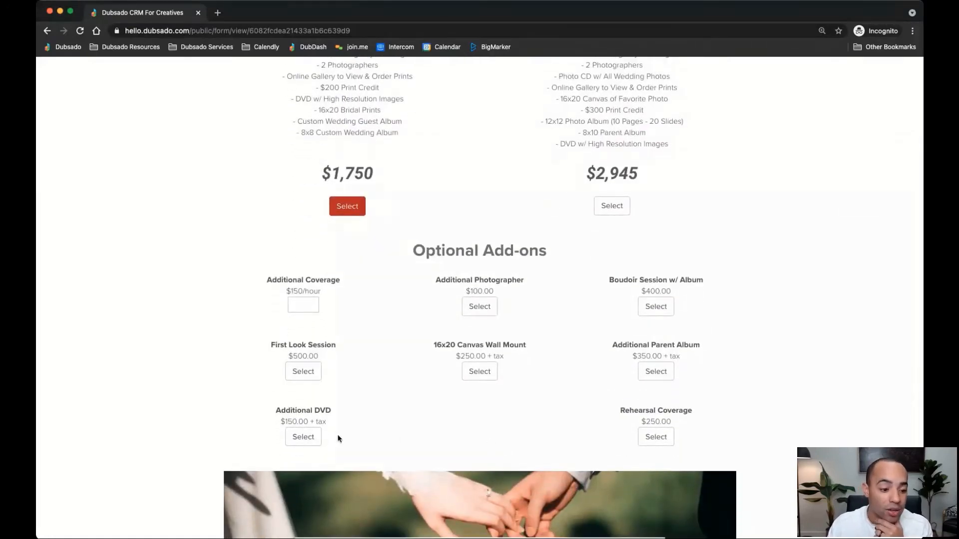
left_click(301, 439)
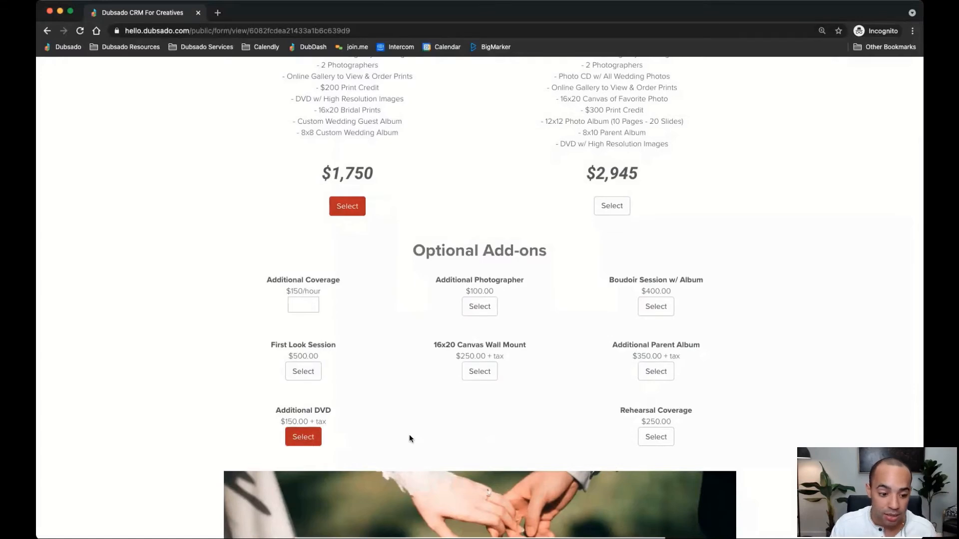
left_click(650, 440)
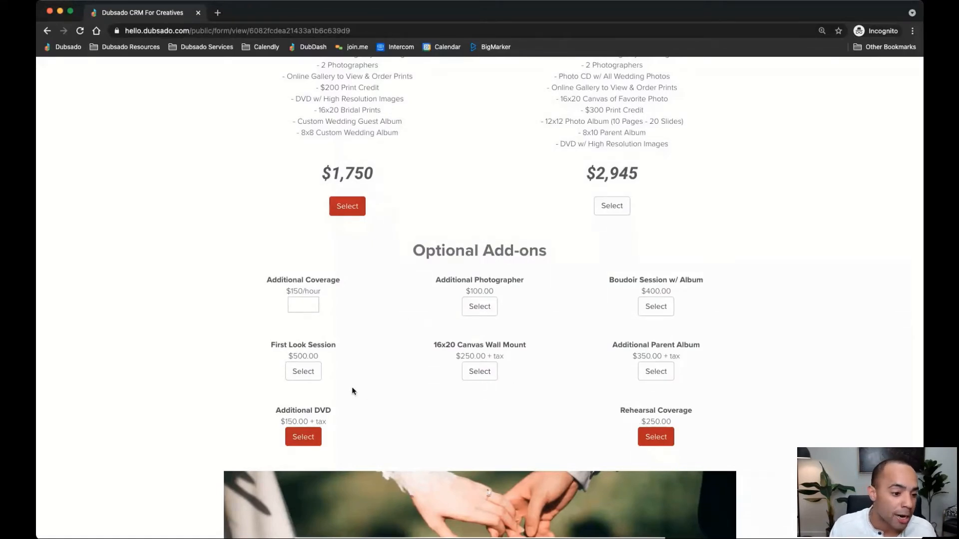
left_click(317, 377)
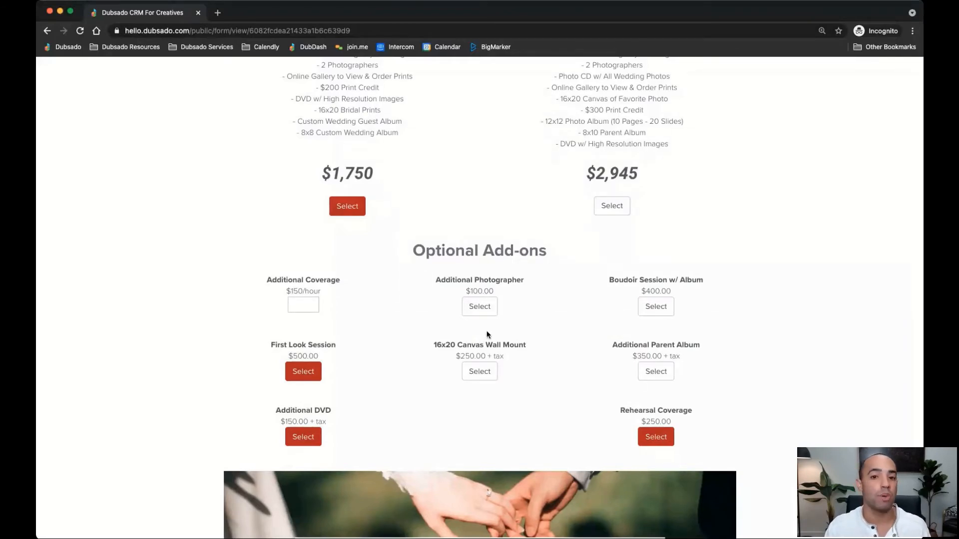
left_click(791, 527)
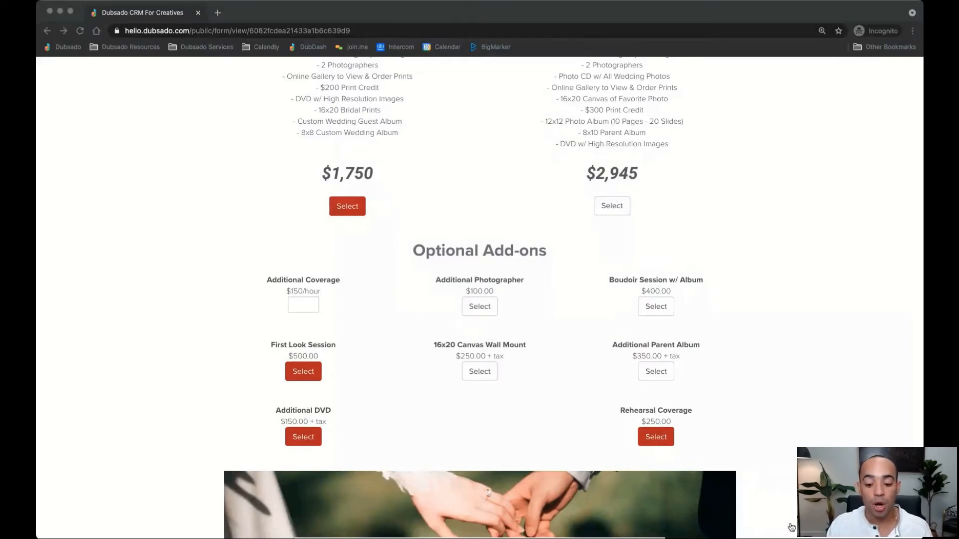
left_click(791, 527)
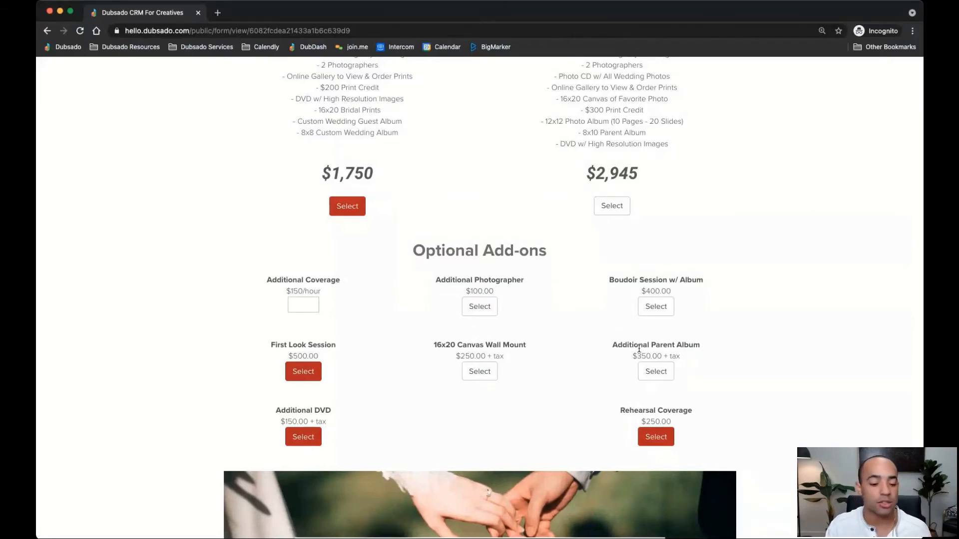
scroll(639, 348, "down", 6)
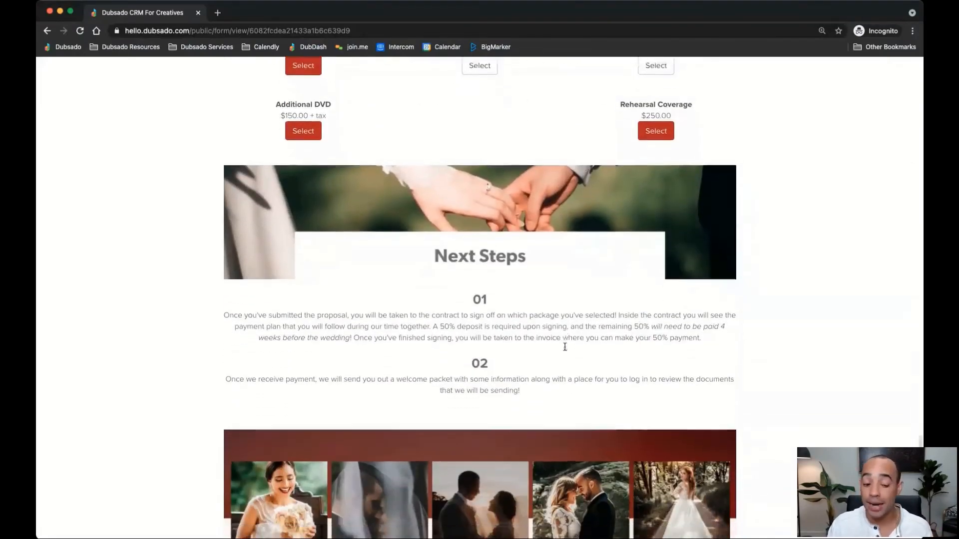
Confirm the $2,665.38 proposal total and submit it to continue to the contract
scroll(565, 346, "down", 4)
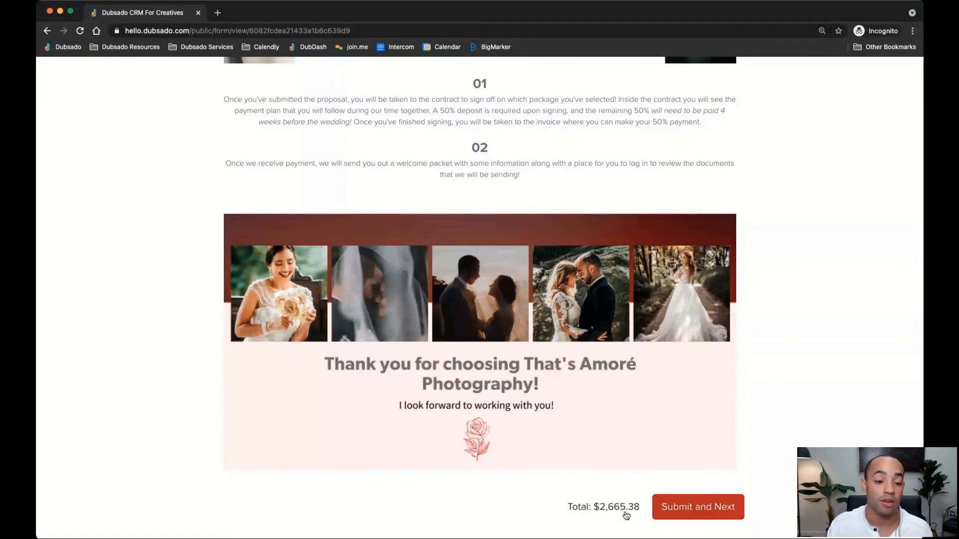
scroll(492, 340, "up", 2)
scroll(520, 187, "down", 2)
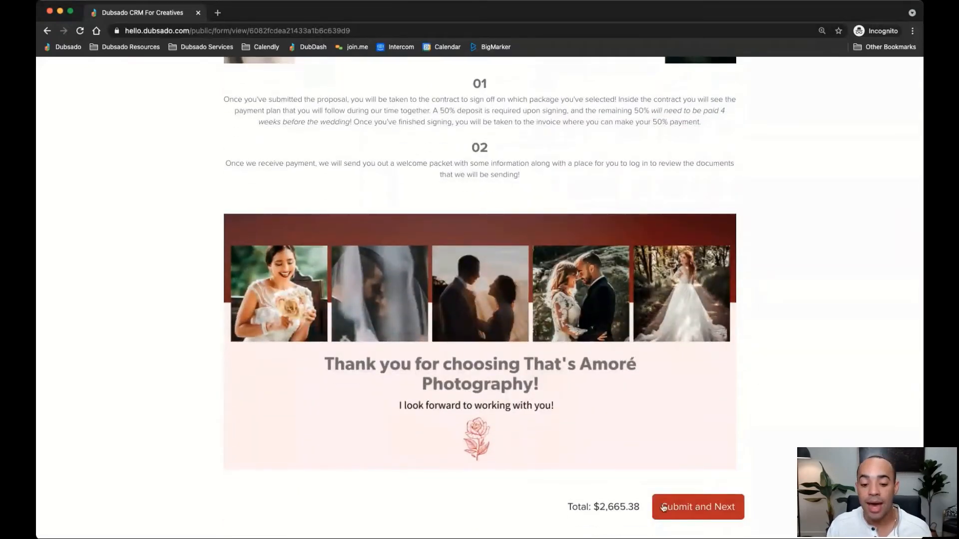
left_click(698, 507)
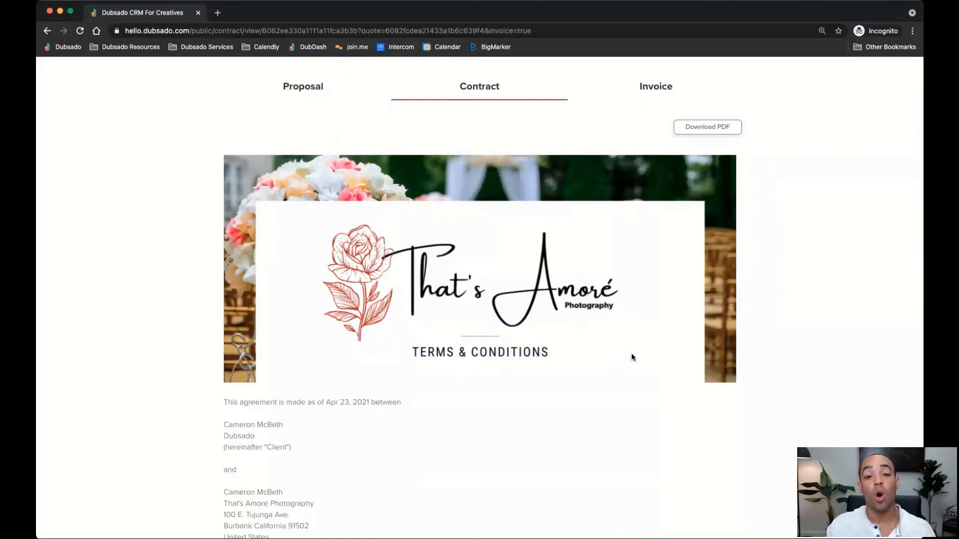
scroll(586, 360, "down", 3)
scroll(585, 359, "down", 5)
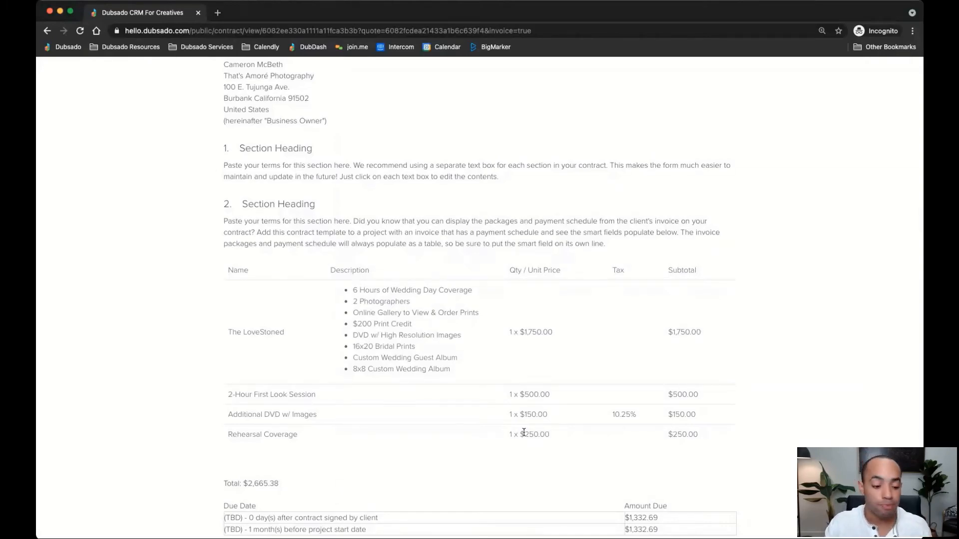
scroll(523, 432, "down", 5)
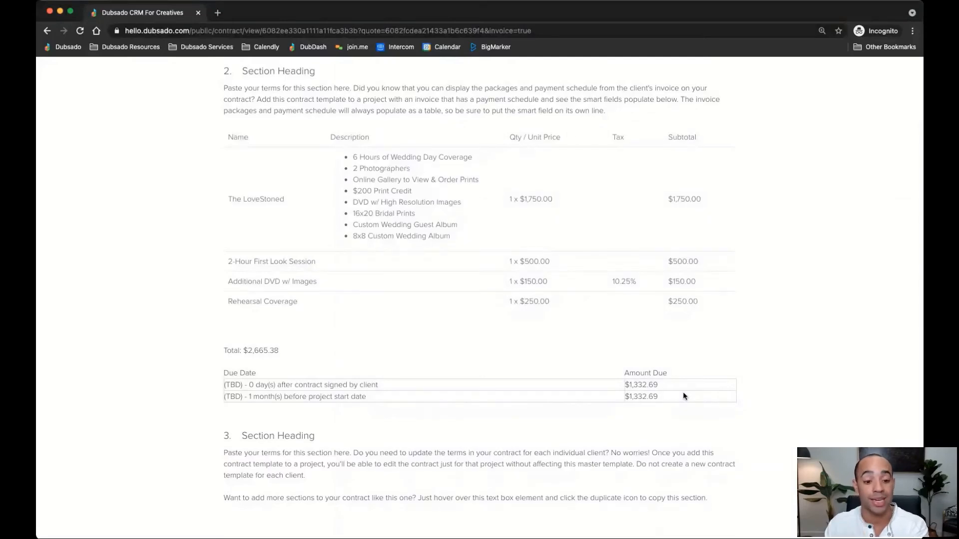
scroll(683, 396, "down", 6)
scroll(682, 396, "down", 1)
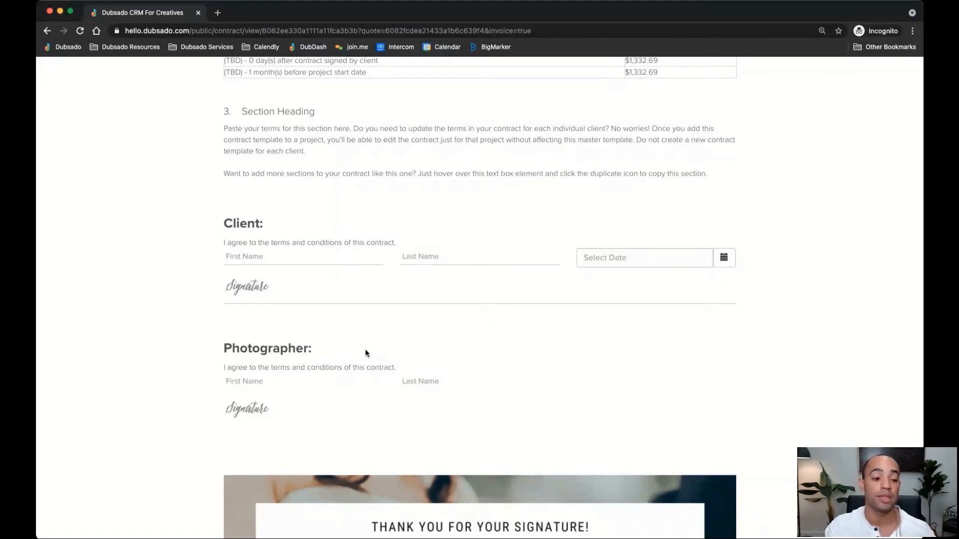
Enter the client's first name, last name and full-name signature, then agree to the contract
left_click(251, 257)
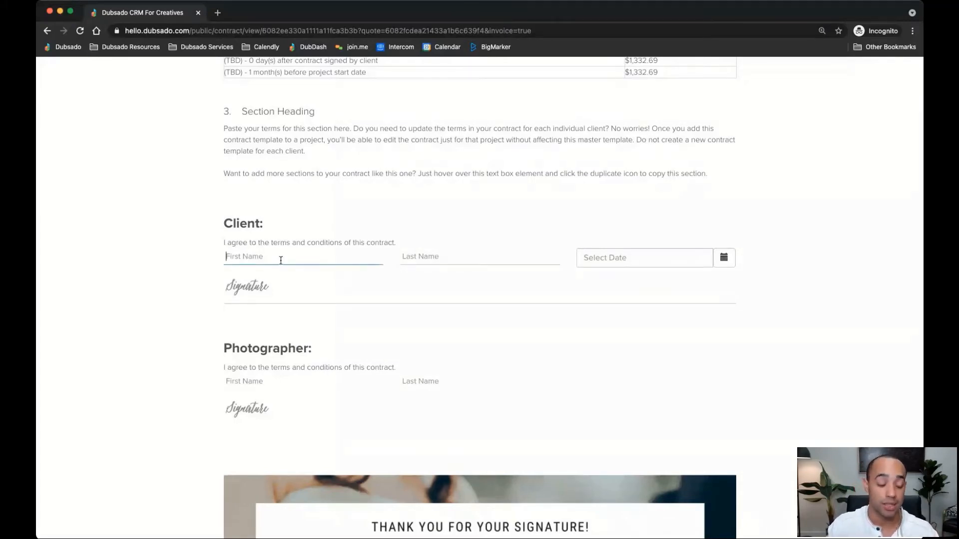
key("Tab")
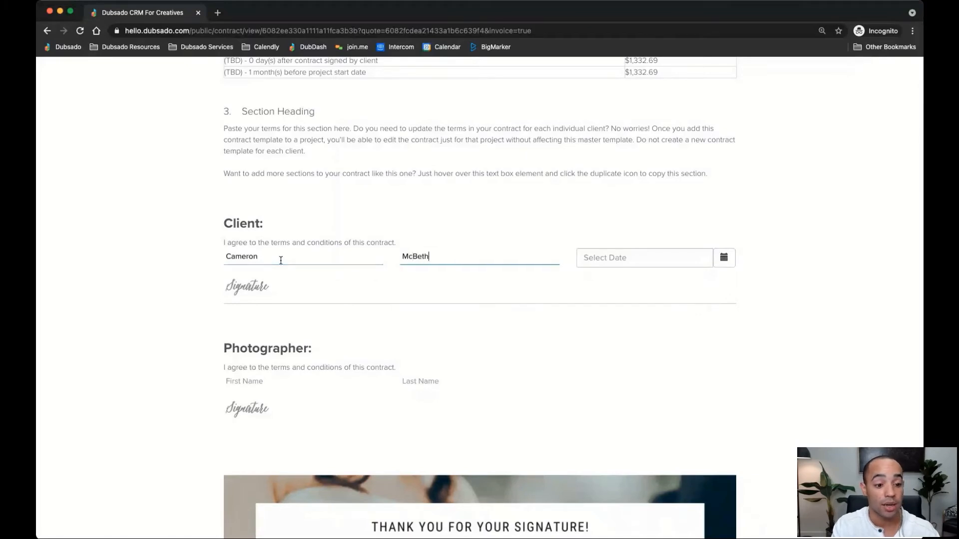
key("Tab")
key("Tab")
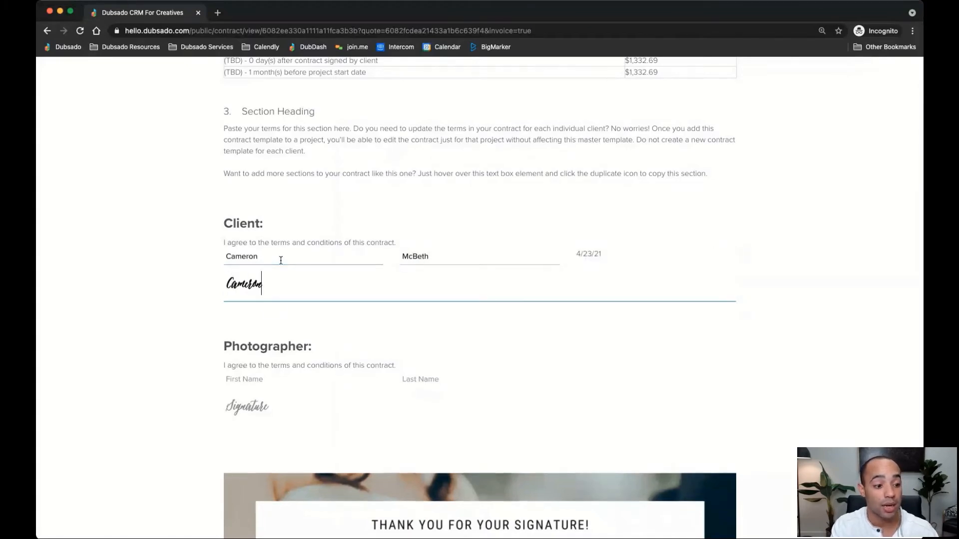
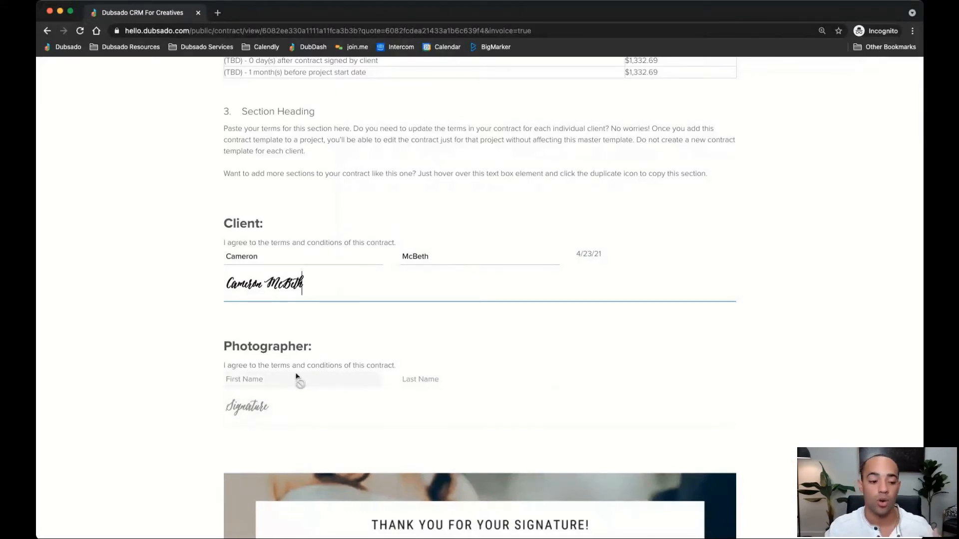
scroll(457, 406, "down", 3)
scroll(457, 410, "down", 3)
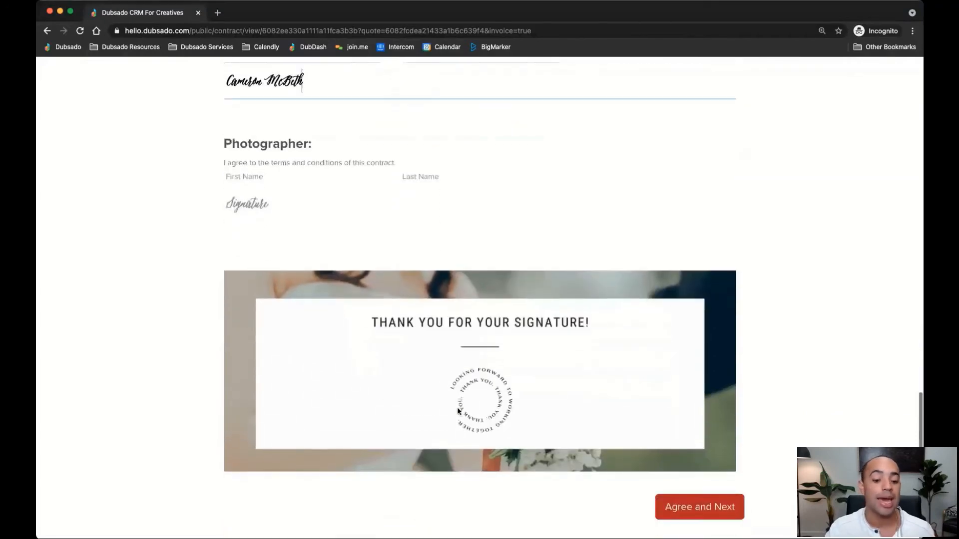
left_click(704, 516)
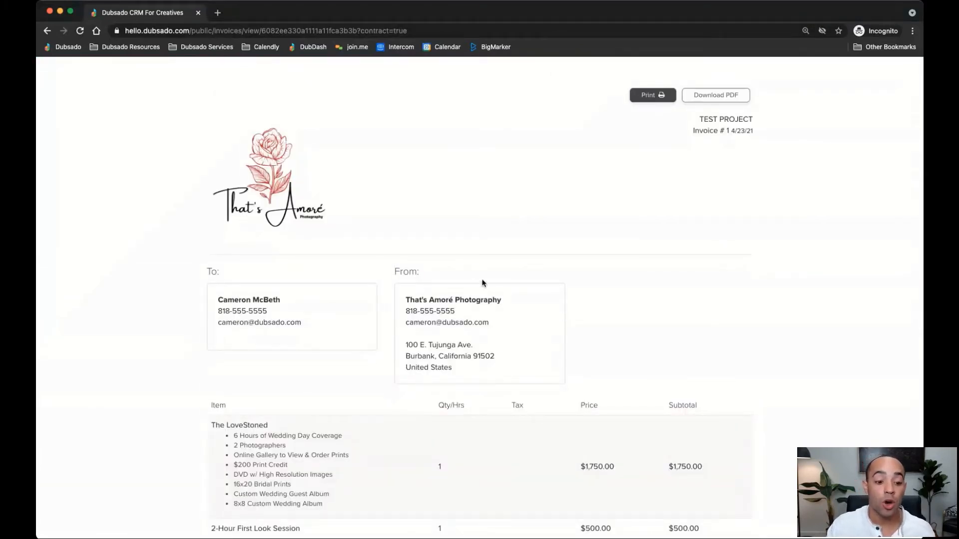
Review the invoice's package, add-ons and two-payment schedule totalling $2,665.38
scroll(513, 289, "down", 2)
scroll(518, 294, "down", 1)
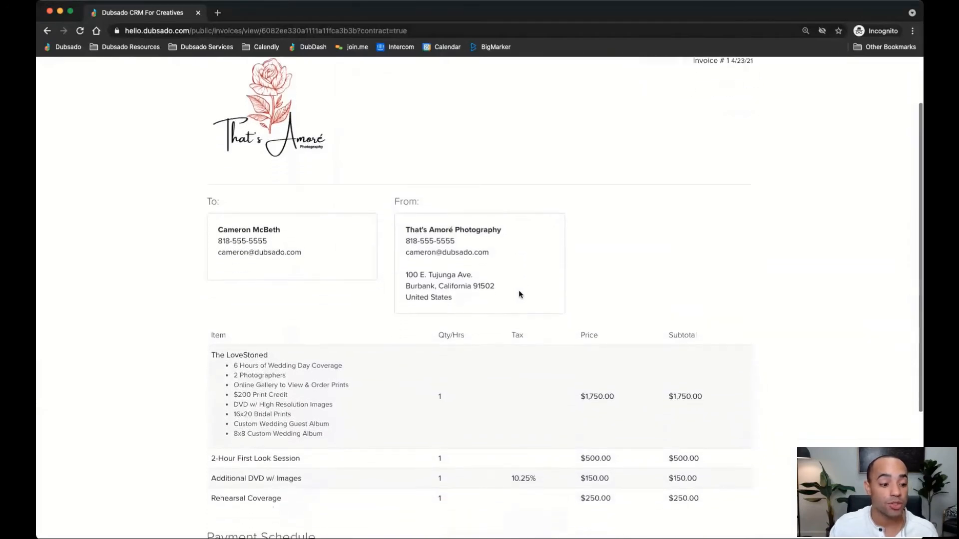
scroll(518, 293, "up", 3)
scroll(519, 293, "down", 2)
scroll(519, 295, "down", 5)
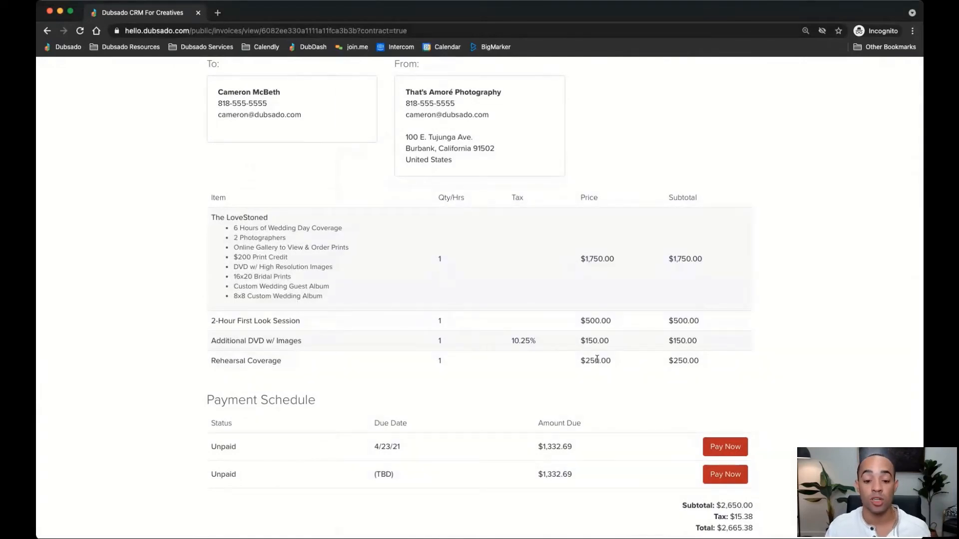
scroll(597, 359, "down", 2)
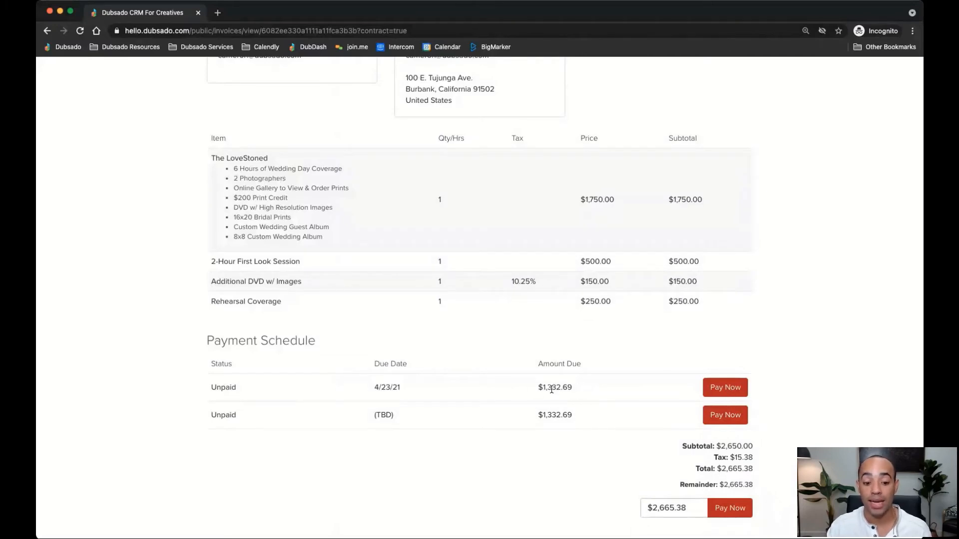
Open and cancel payment for the $1,332.69 installment and the full $2,665.38, paying nothing
left_click(723, 388)
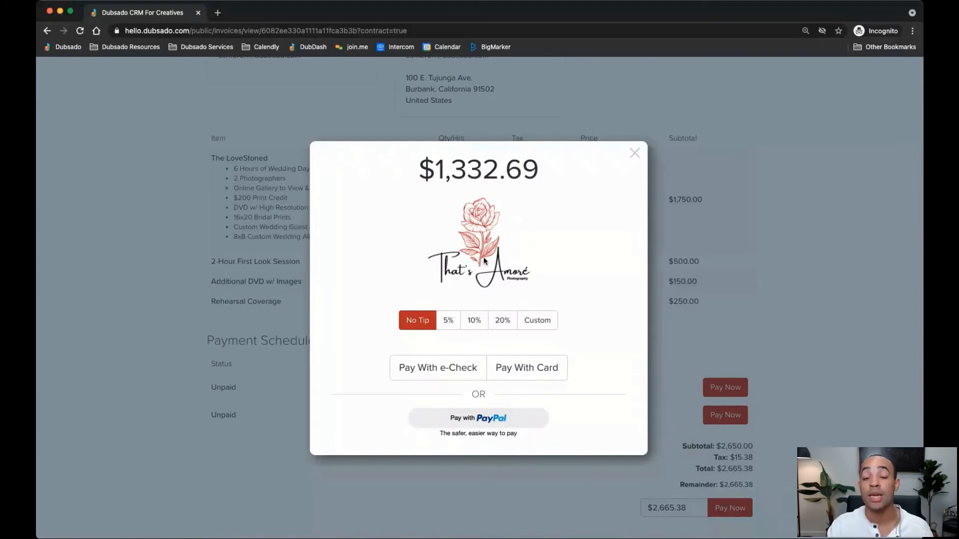
left_click(634, 155)
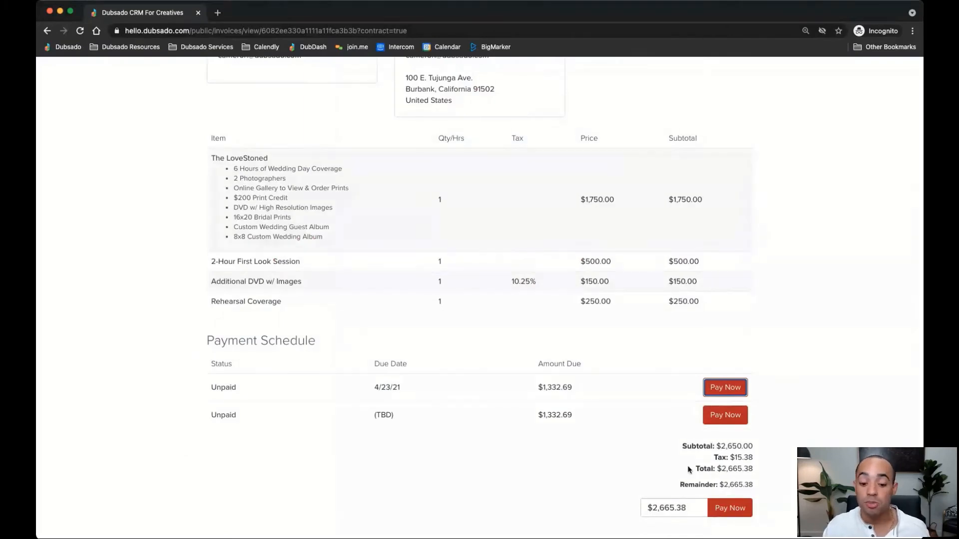
left_click(724, 508)
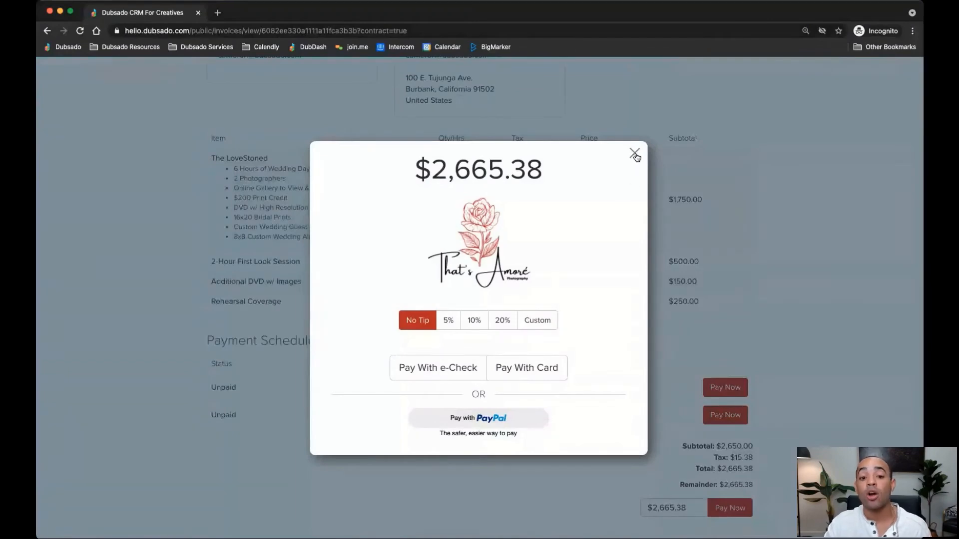
left_click(634, 154)
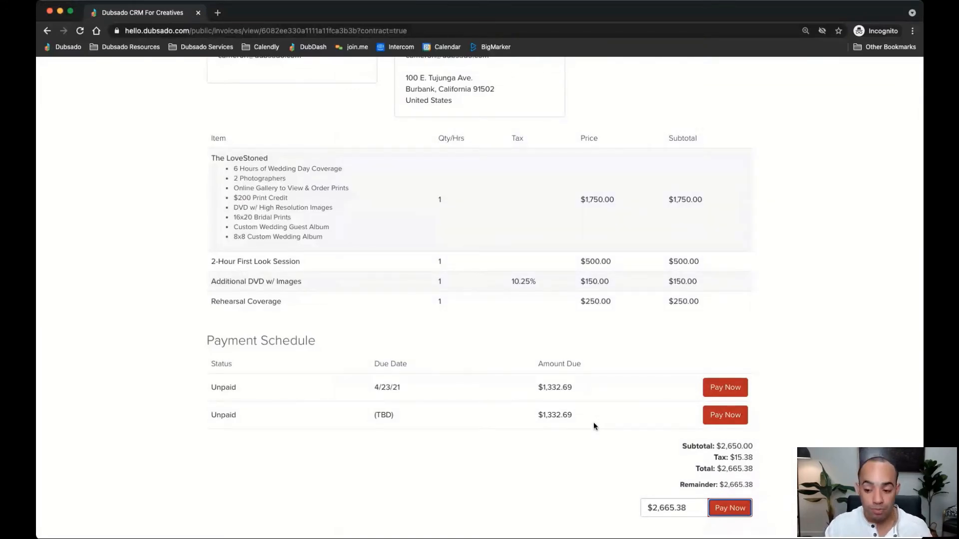
key("super+Tab")
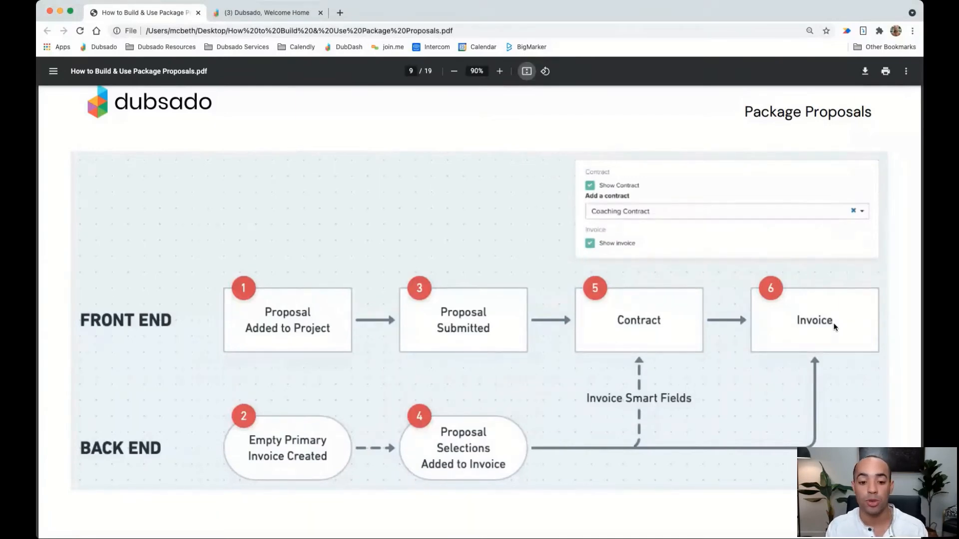
Advance the guide to page 10's primary-invoice tip and return to the Dubsado project
key("Right")
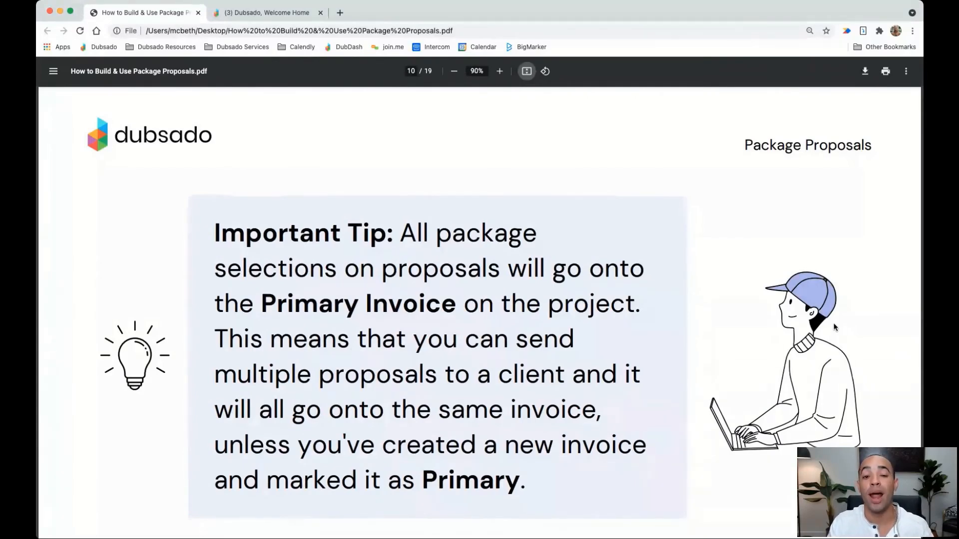
left_click(283, 13)
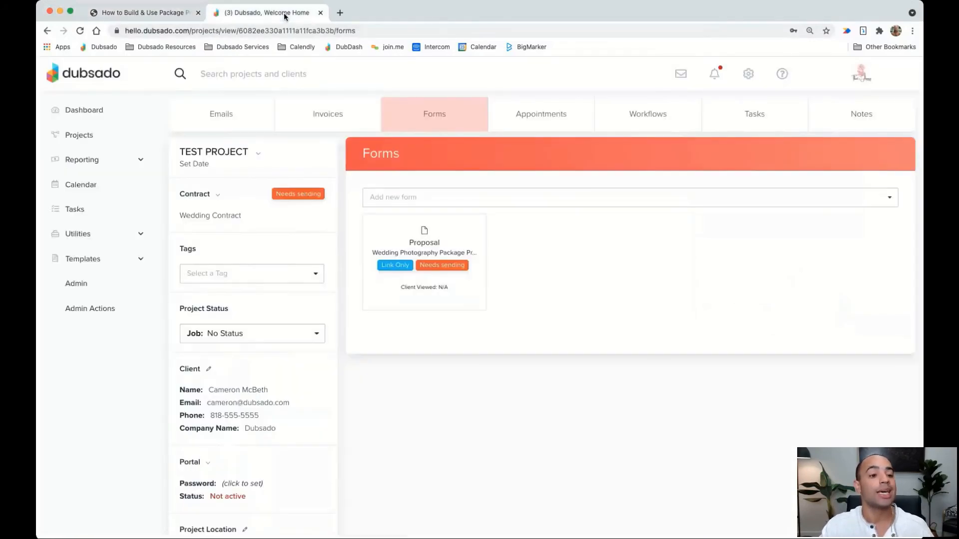
Reload the project and view its invoice list showing primary invoice 1 at $2,665.38
left_click(348, 126)
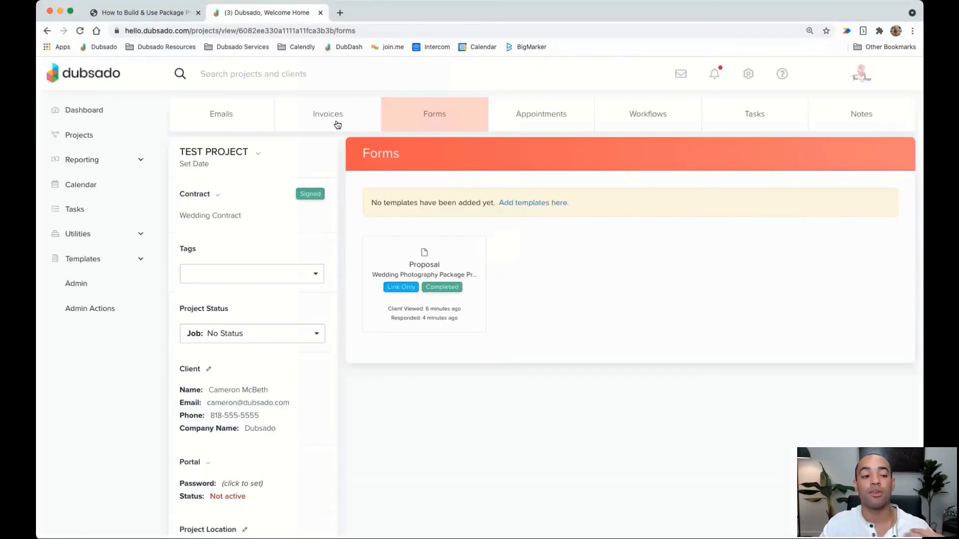
left_click(337, 125)
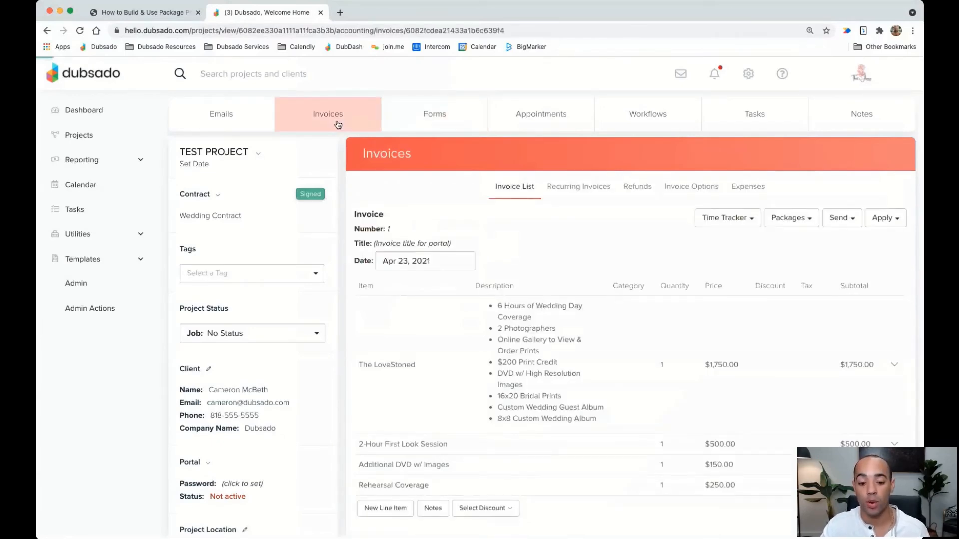
left_click(508, 186)
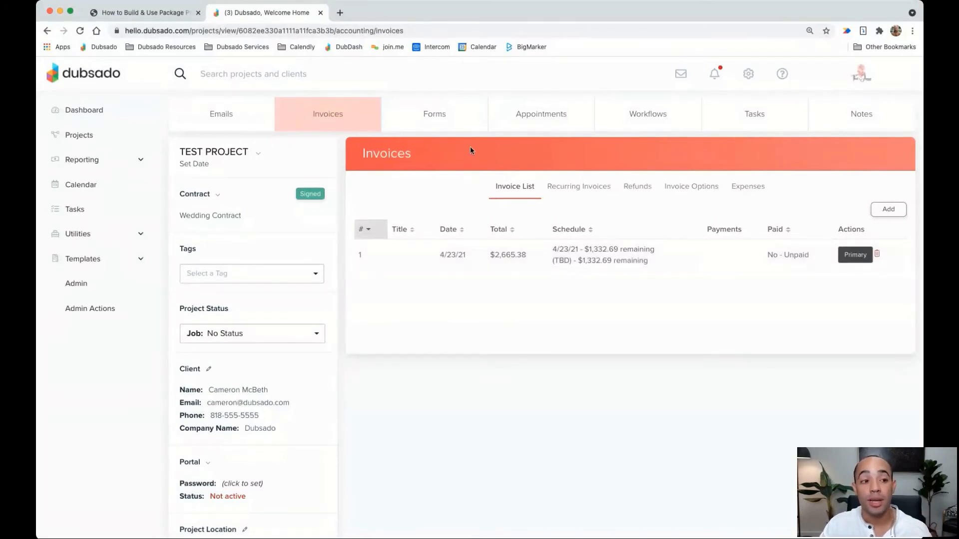
Add empty invoice #2, toggle invoice 1 primary, then make invoice 2 primary again
left_click(149, 12)
scroll(404, 301, "down", 2)
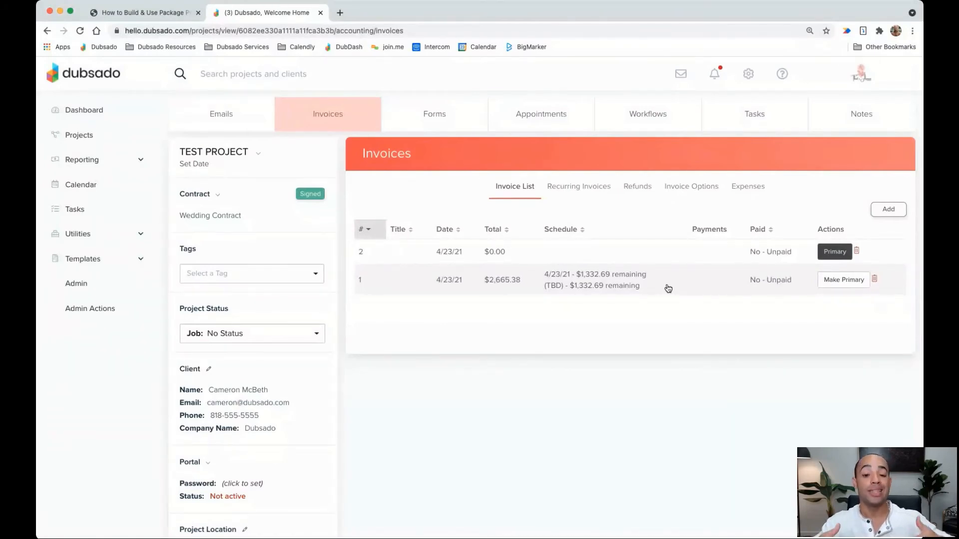
left_click(846, 286)
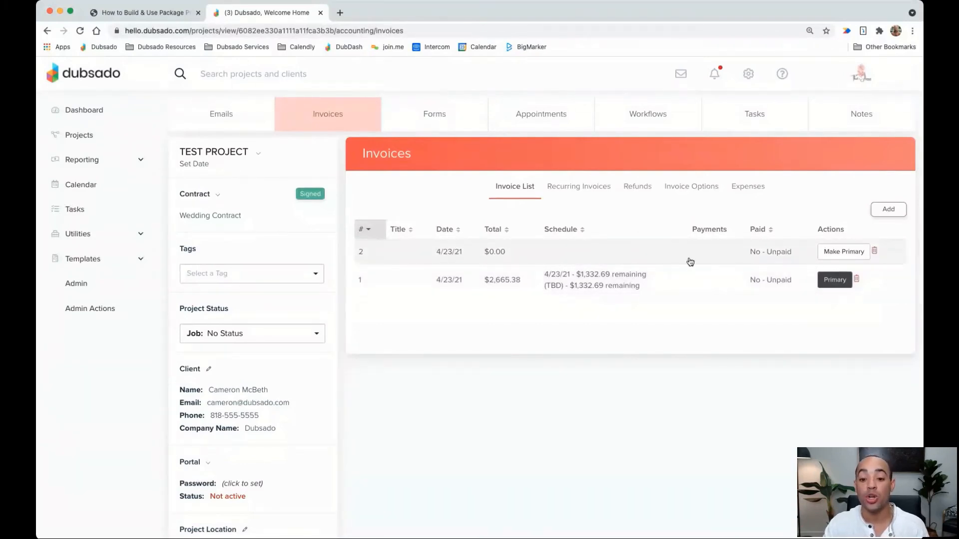
left_click(850, 257)
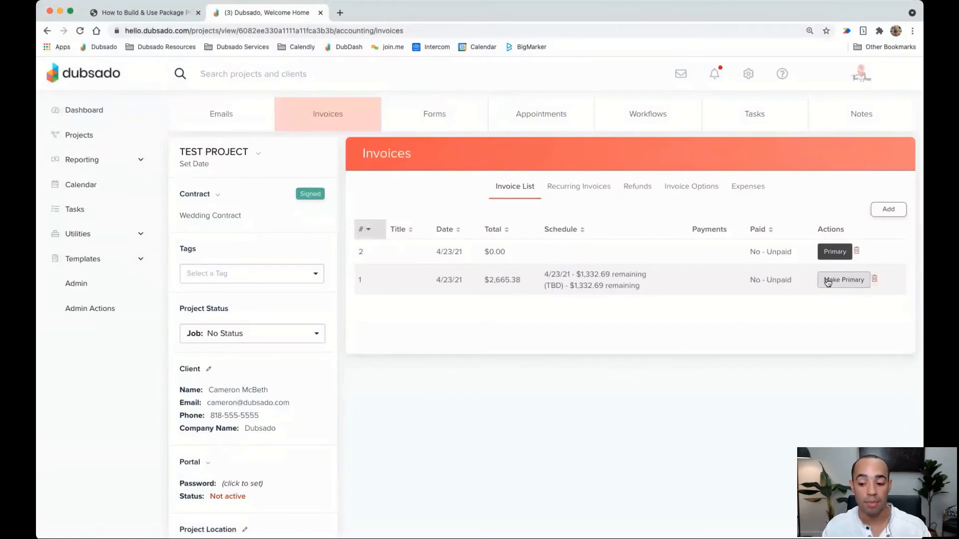
Open invoice 1 and review its line items and payment schedule
left_click(653, 278)
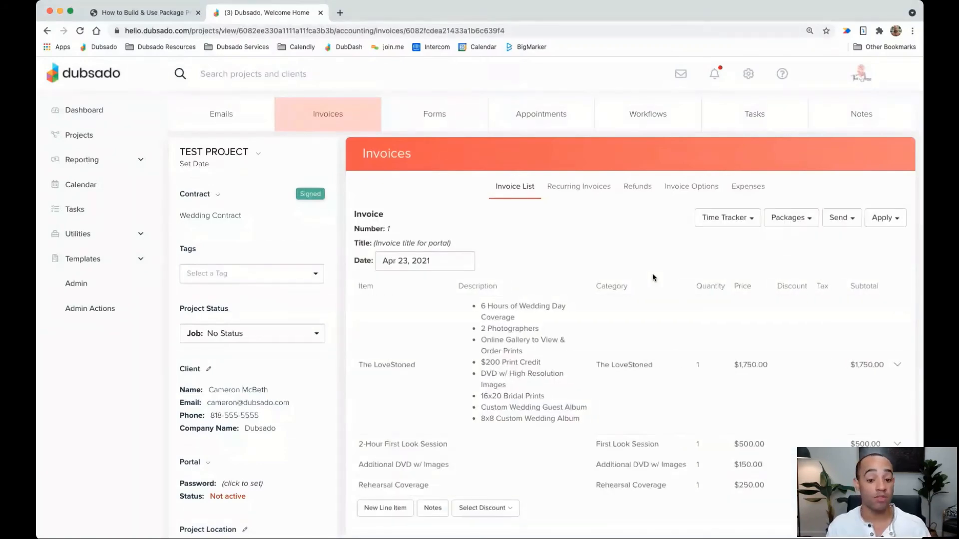
scroll(652, 277, "down", 6)
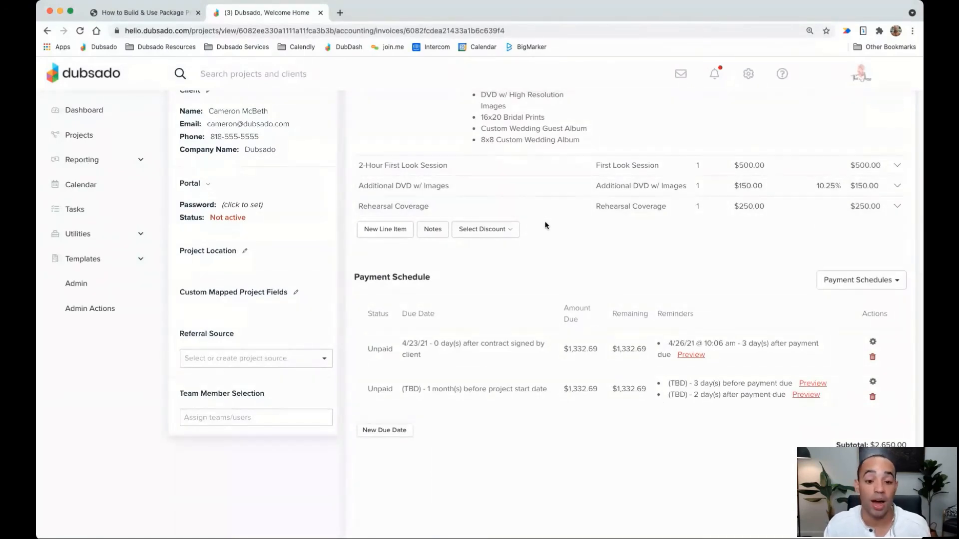
scroll(649, 230, "up", 2)
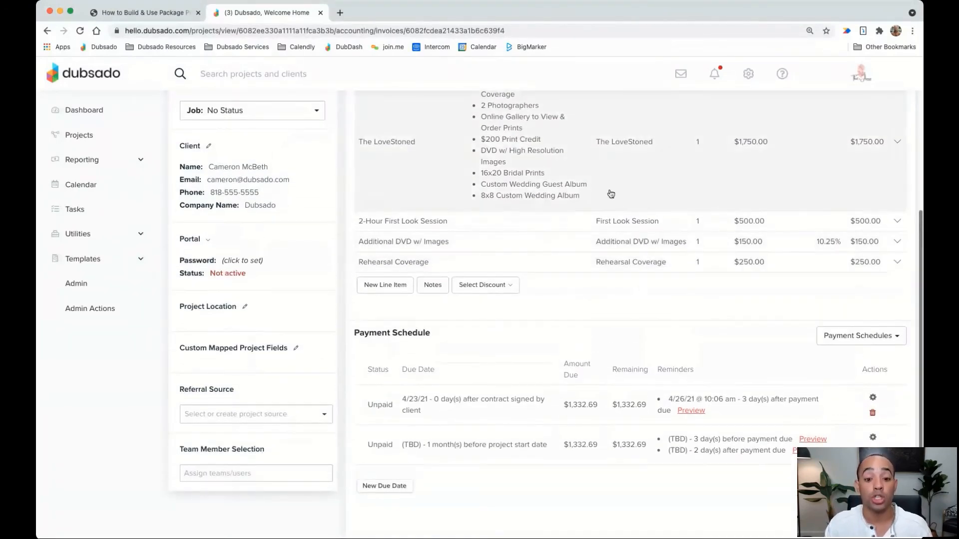
scroll(638, 296, "up", 5)
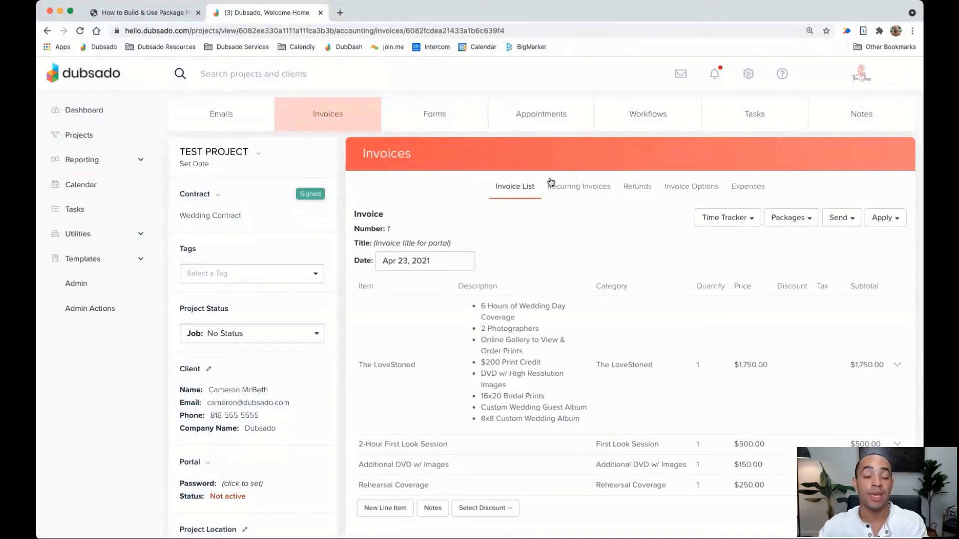
Move the package proposals guide ahead to page 12 on public proposals
left_click(160, 13)
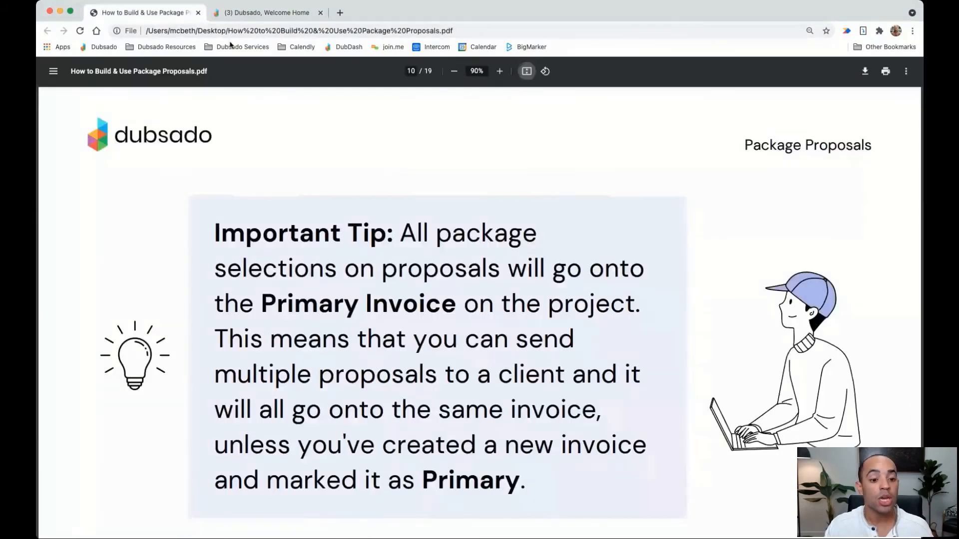
key("Right")
key("Right")
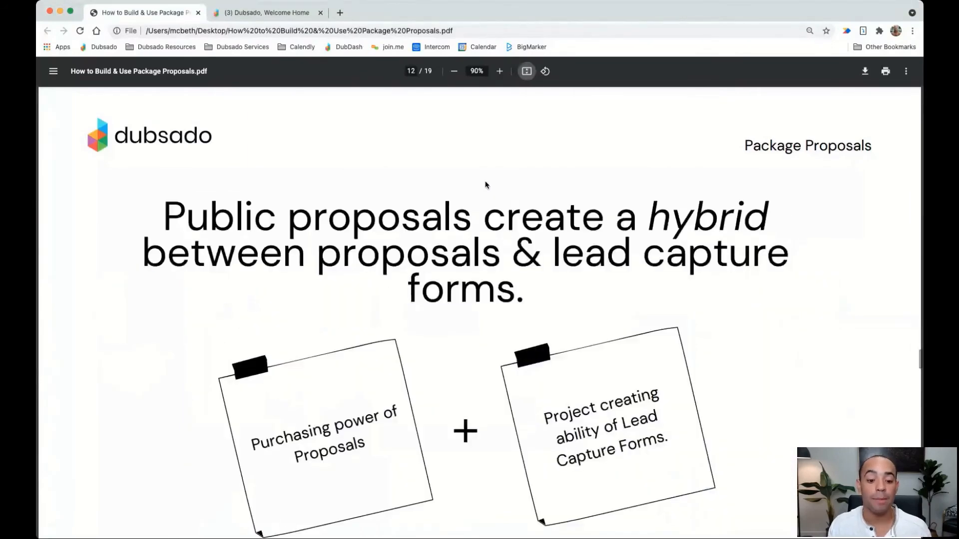
scroll(486, 185, "down", 2)
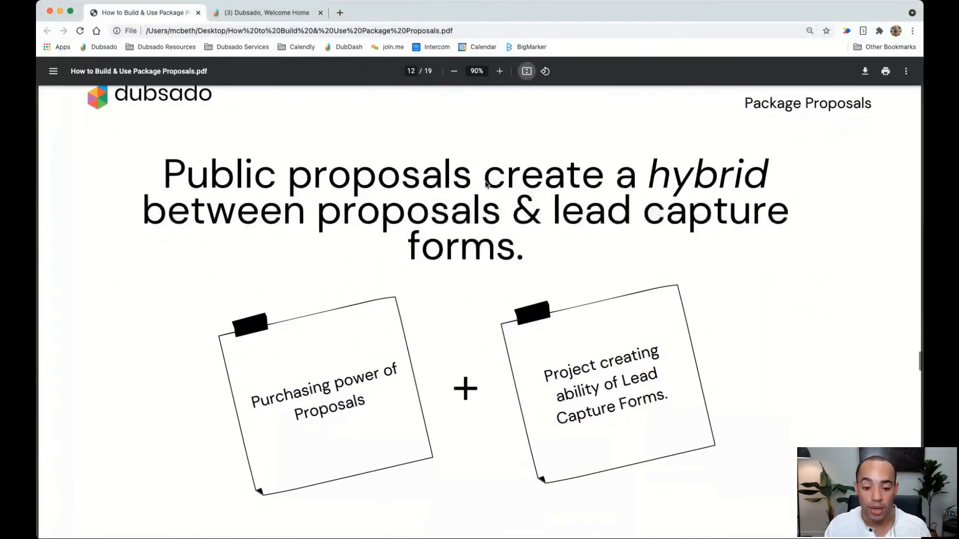
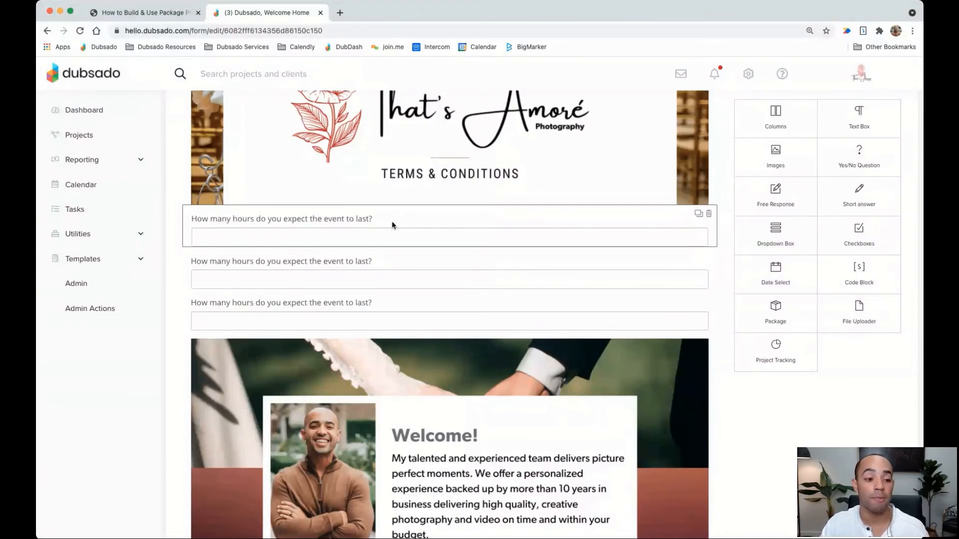
Retitle the first question 'First Name:', make it required, and map it to the client's first name
left_click(392, 222)
left_click_drag(635, 145, 458, 146)
type("First Name:")
left_click(459, 221)
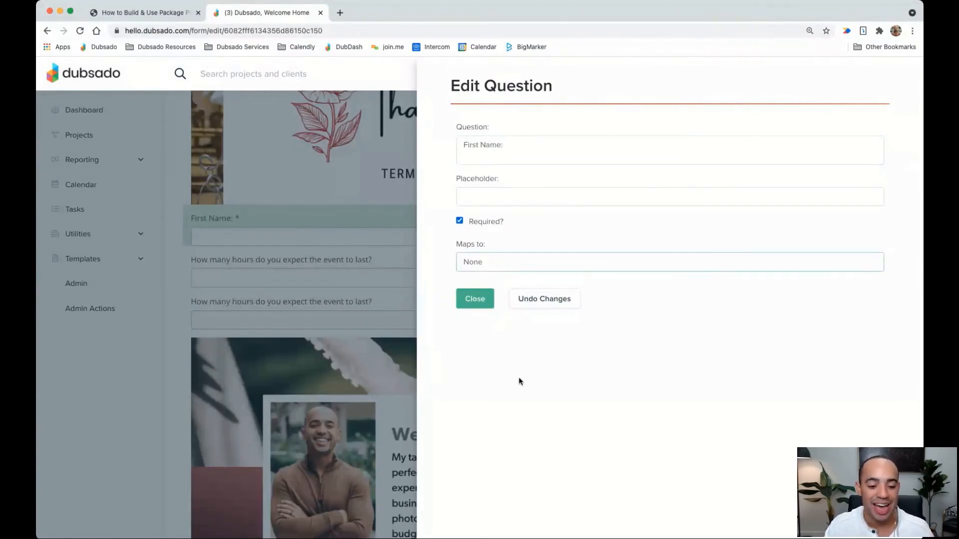
left_click(518, 351)
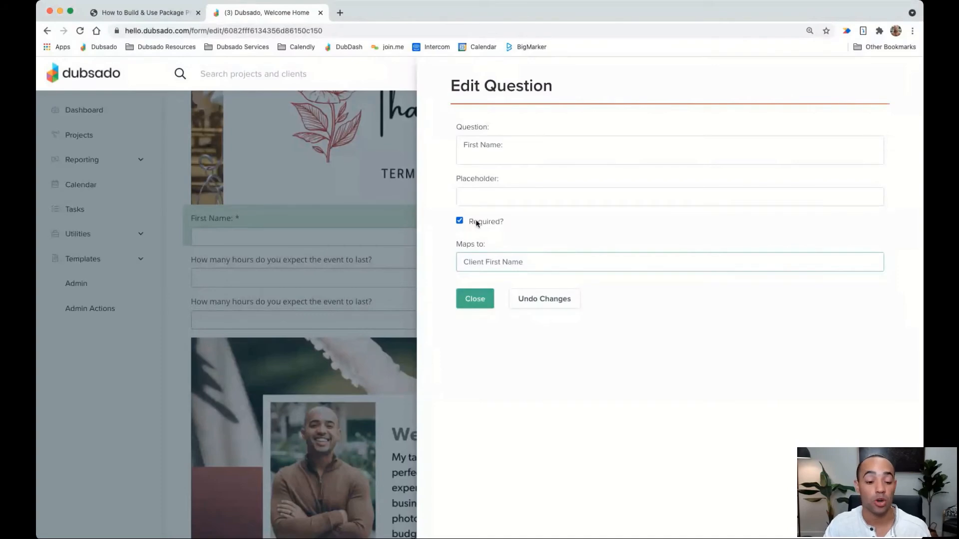
left_click(474, 298)
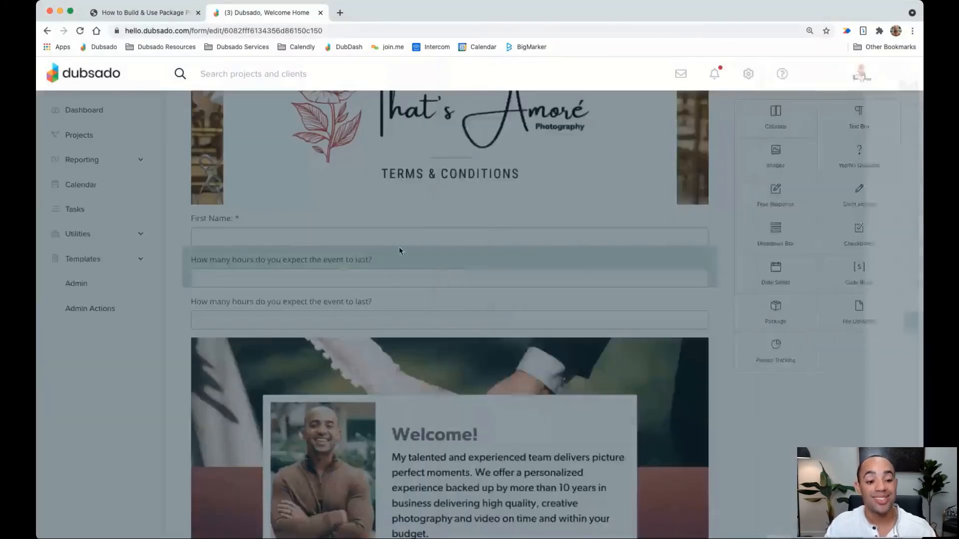
Retitle the second question 'Last Name:', make it required, and map it to the client's last name
left_click(375, 256)
left_click_drag(631, 144, 451, 145)
type("Last Name:")
left_click(459, 221)
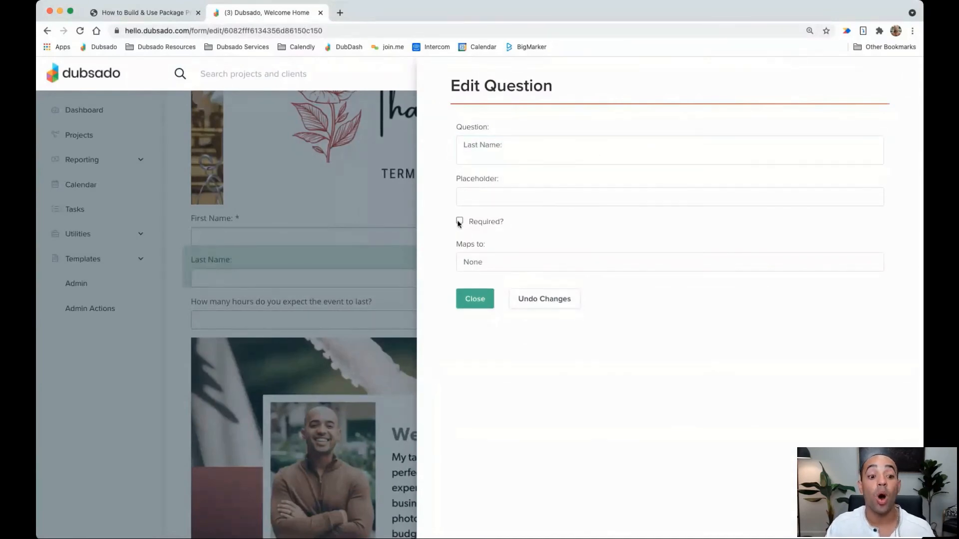
left_click(479, 261)
left_click(504, 429)
left_click(475, 299)
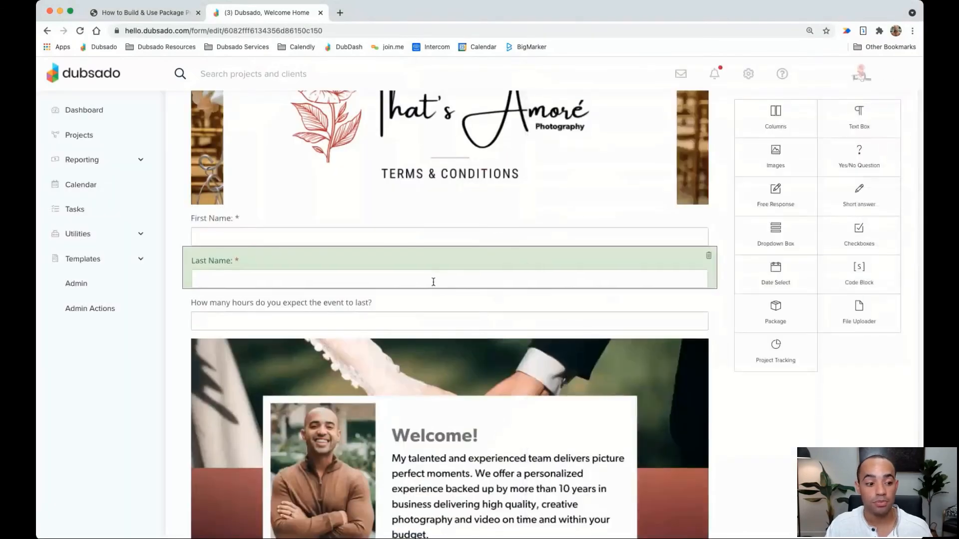
Replace the hours question with a required 'Email:' field mapped to Client Email Address
left_click(430, 299)
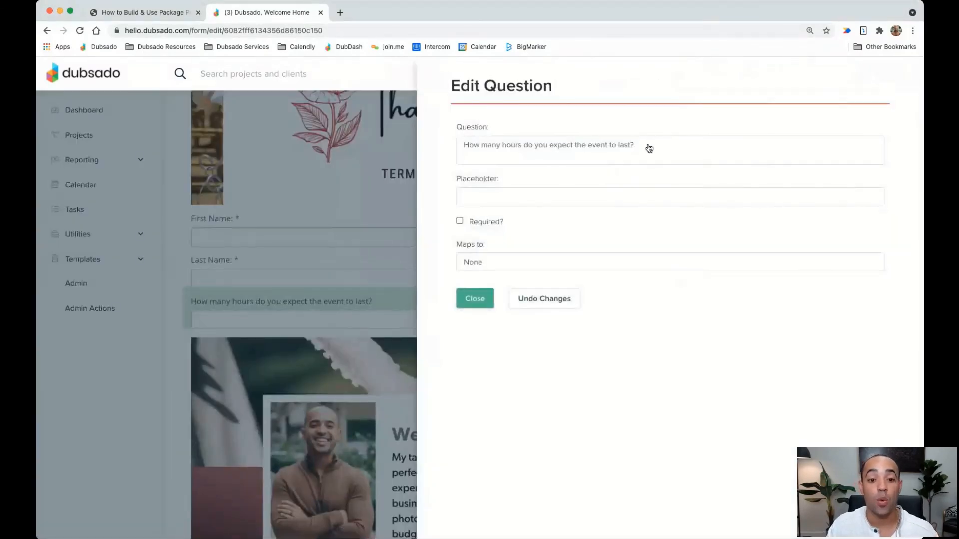
left_click_drag(648, 147, 458, 152)
type("Email:")
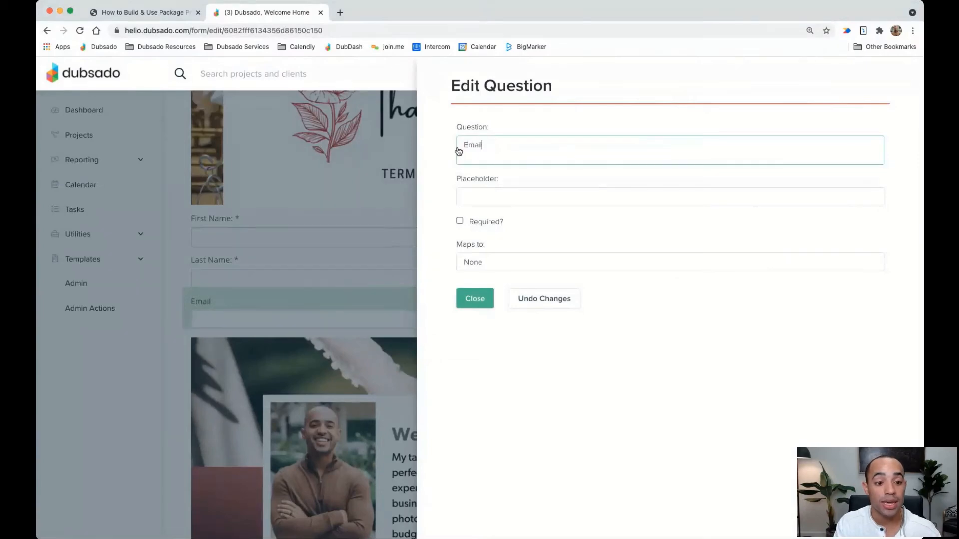
left_click(459, 220)
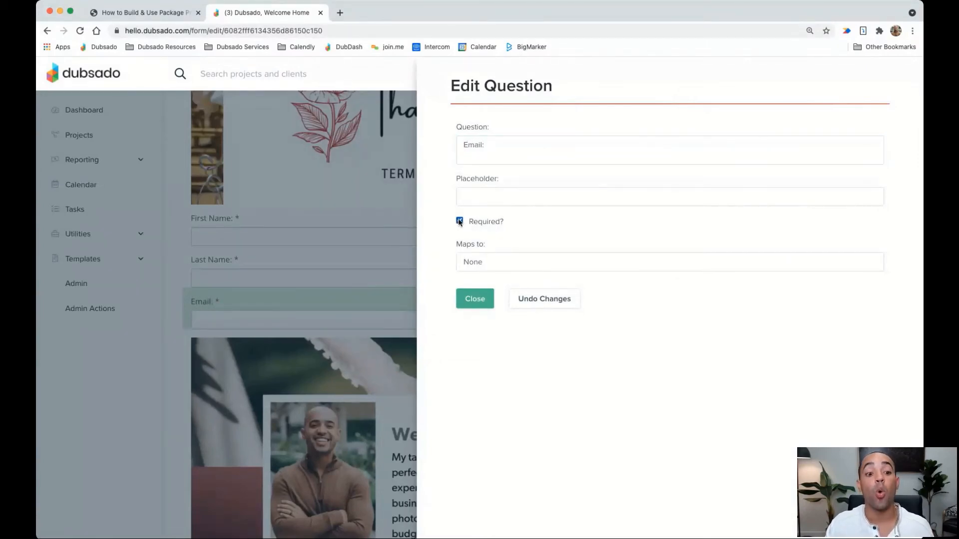
left_click(495, 265)
left_click(529, 439)
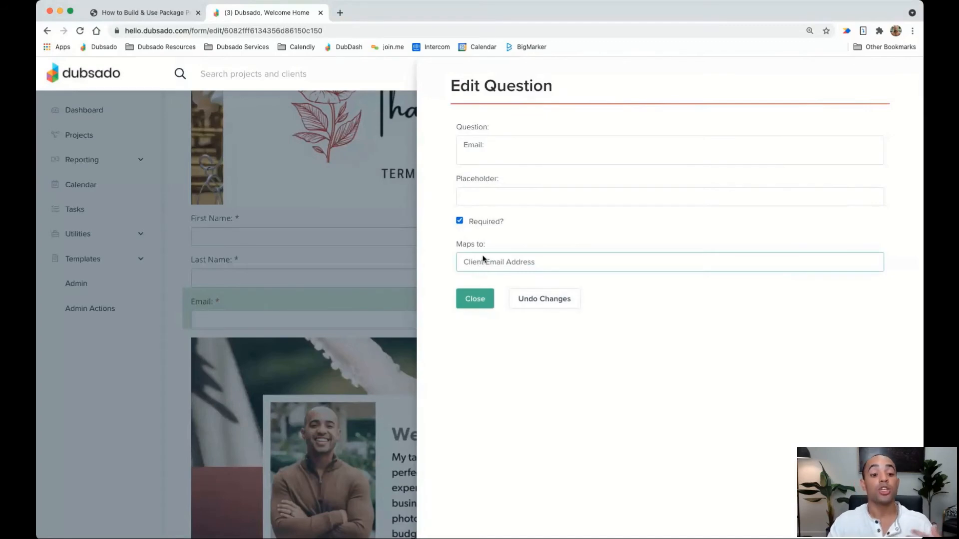
left_click(475, 299)
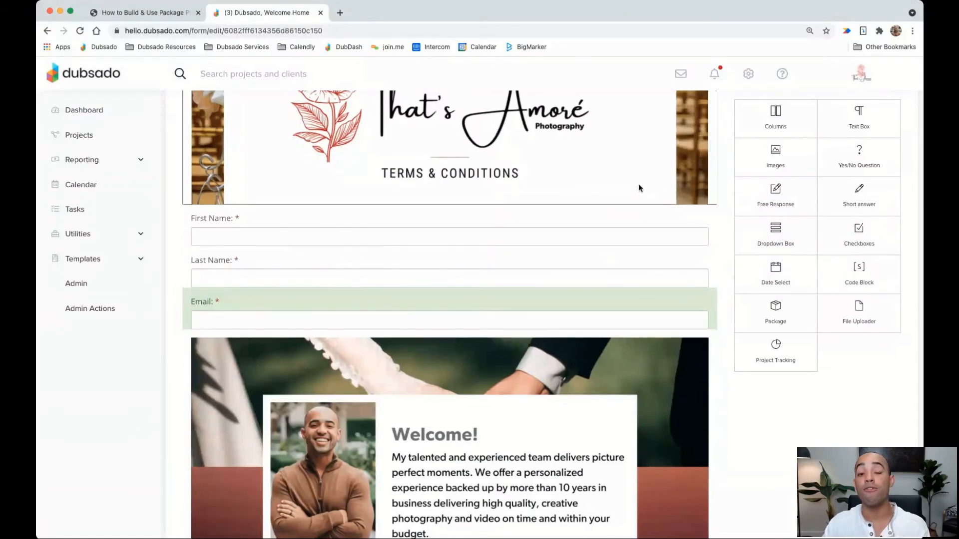
In the proposal Settings, choose Yes for 'Create a new project when this proposal is completed?'
scroll(639, 185, "up", 5)
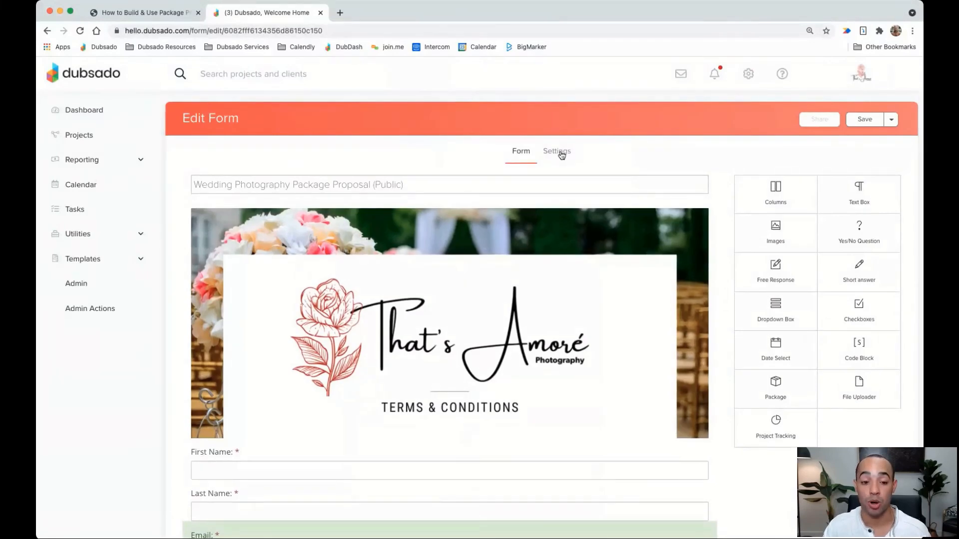
left_click(561, 155)
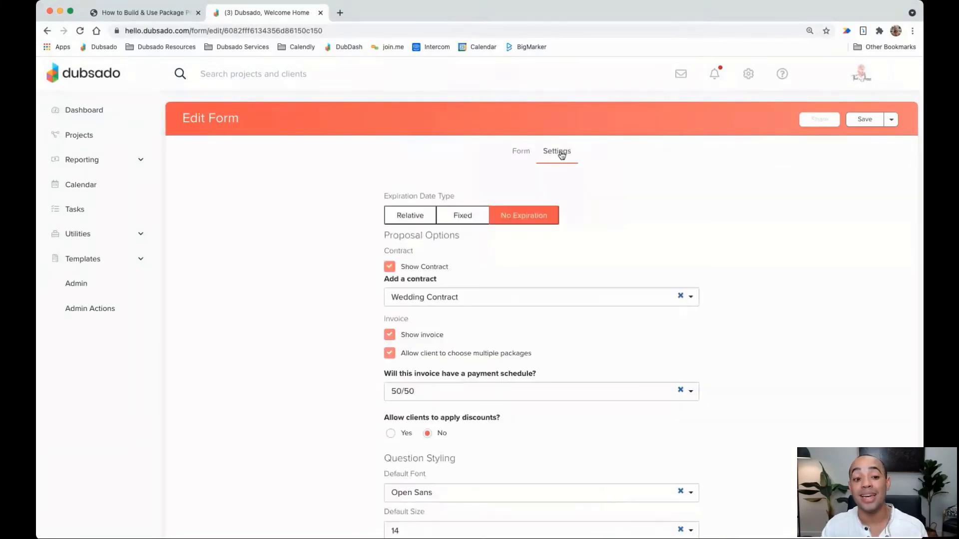
scroll(567, 286, "down", 5)
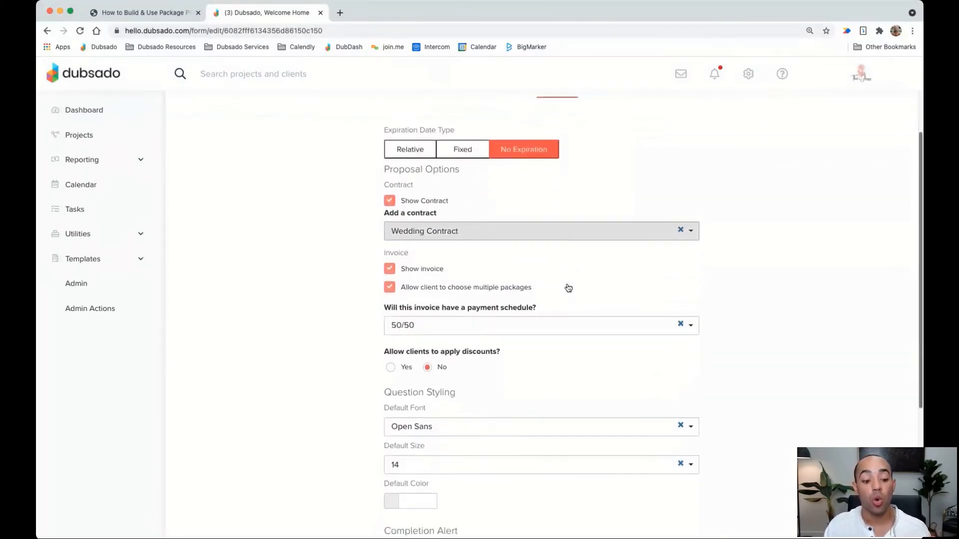
scroll(567, 286, "down", 1)
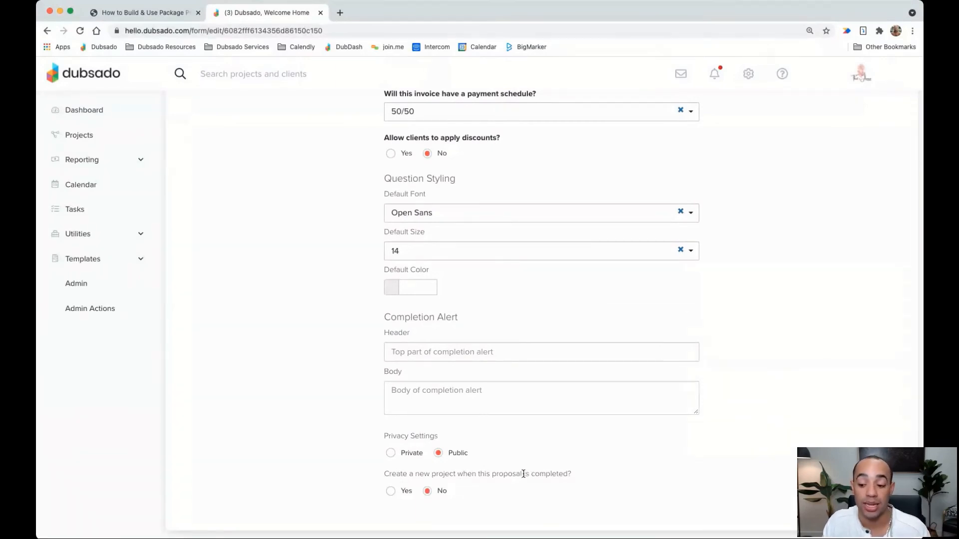
left_click(391, 493)
scroll(523, 482, "down", 3)
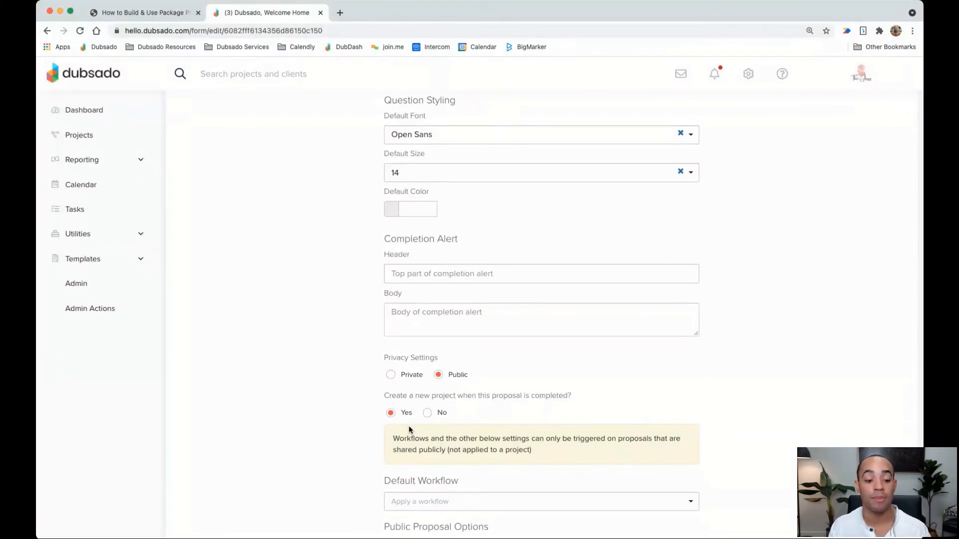
scroll(805, 383, "up", 7)
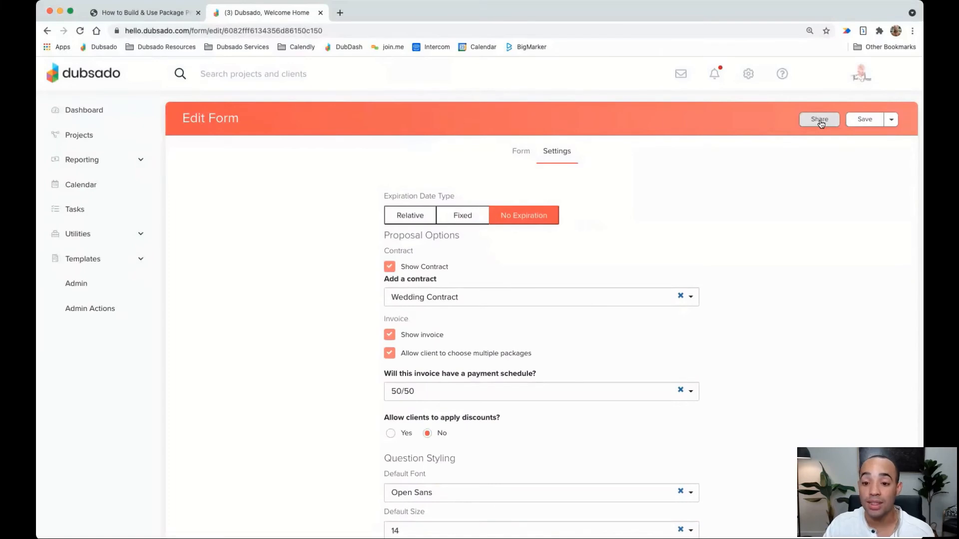
left_click(820, 120)
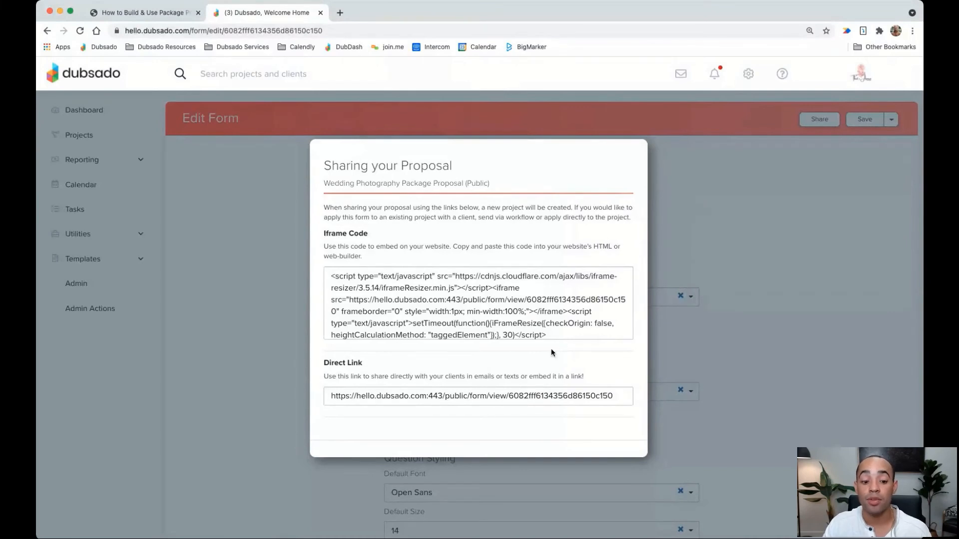
left_click_drag(330, 395, 628, 392)
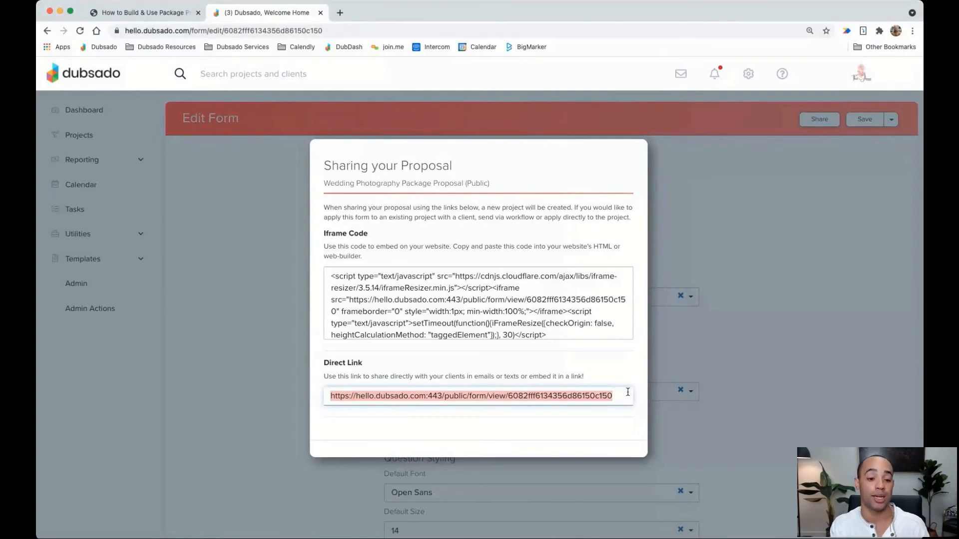
left_click(728, 187)
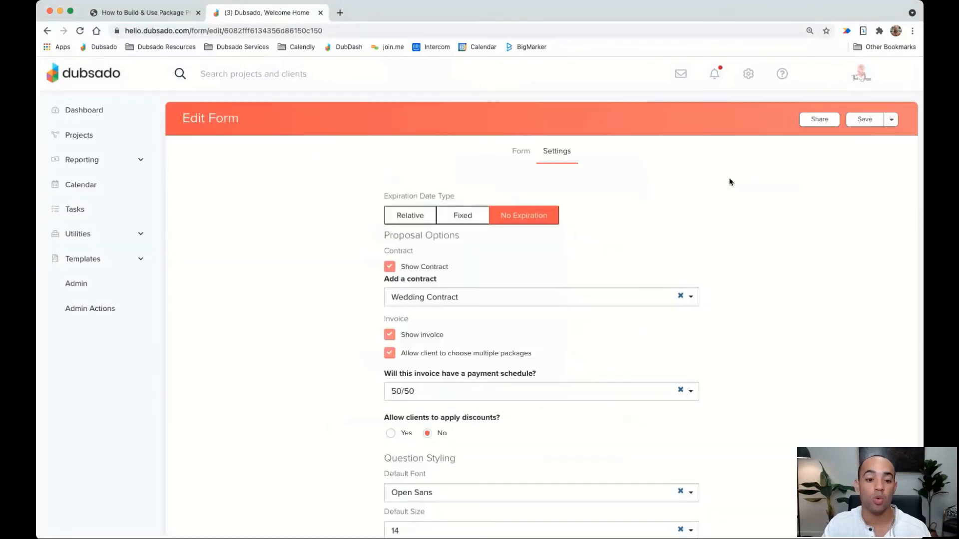
left_click(164, 20)
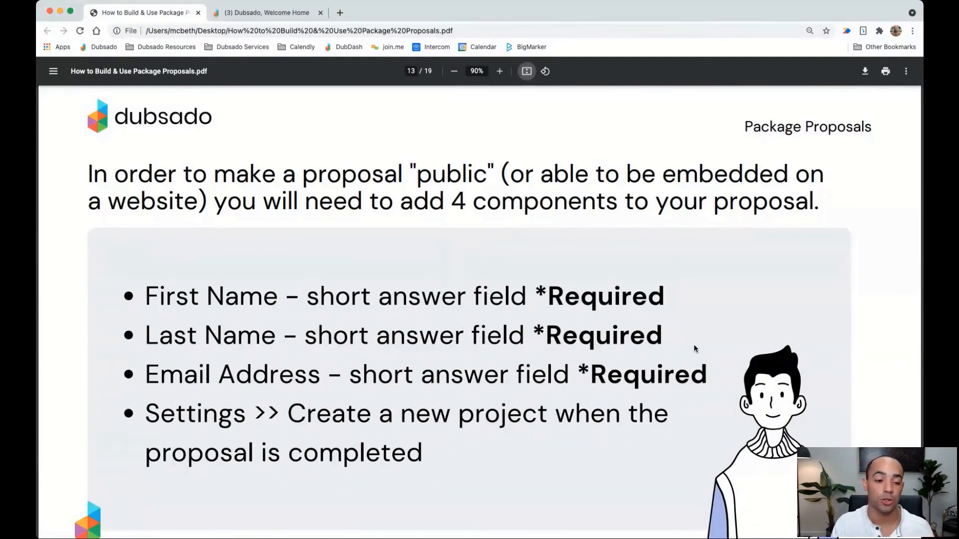
key("Right")
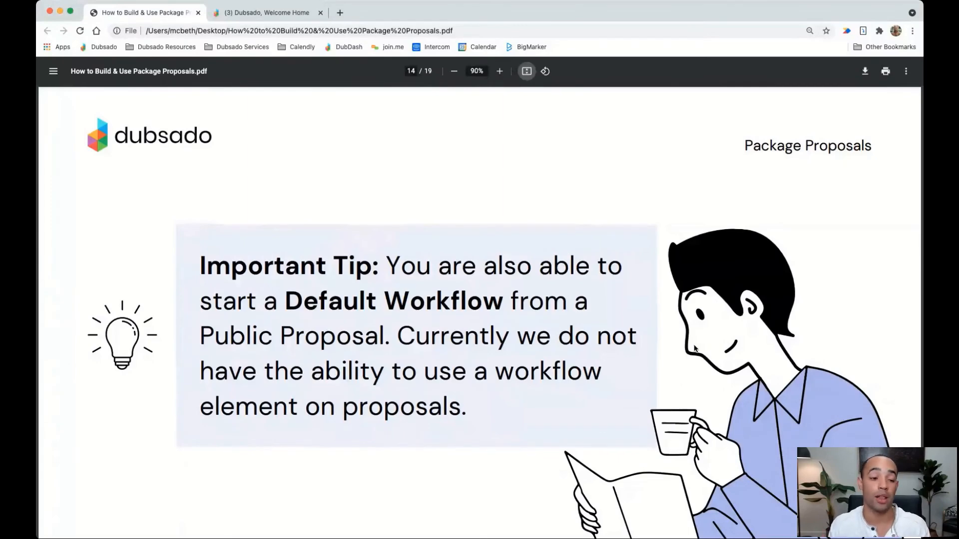
left_click(272, 13)
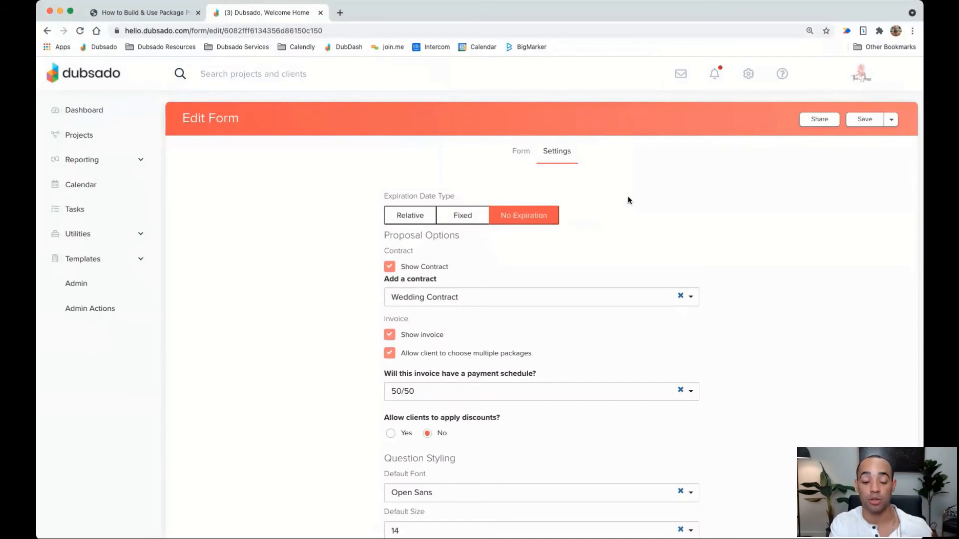
Scroll the proposal settings down to the Default Workflow option
scroll(601, 268, "down", 8)
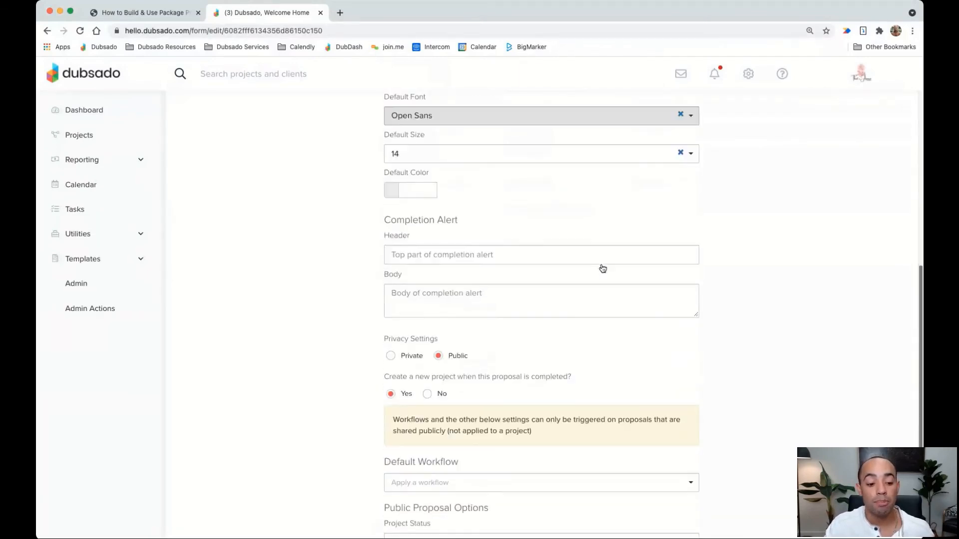
scroll(532, 364, "down", 2)
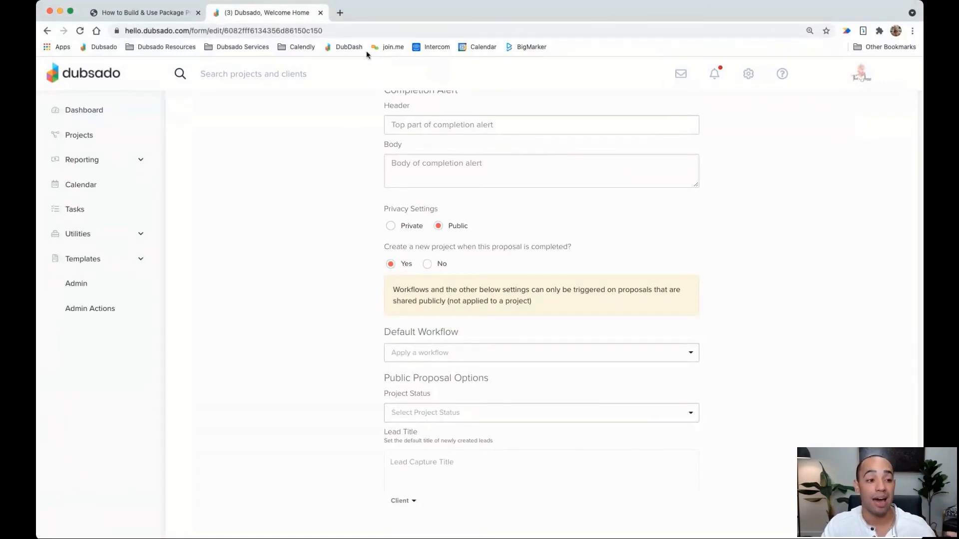
Return to the package proposals guide and advance to page 15, Proposal Limitations
left_click(163, 14)
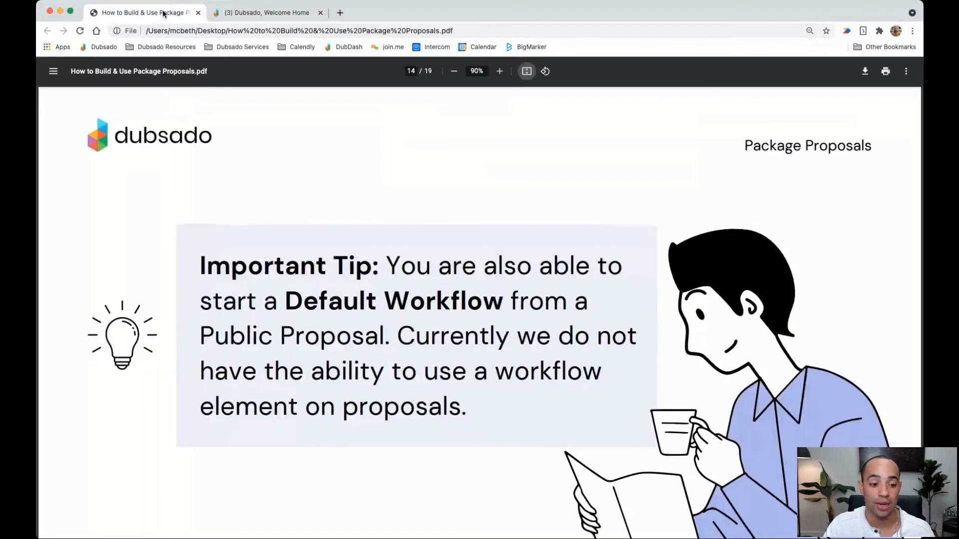
scroll(476, 305, "down", 3)
scroll(477, 306, "up", 1)
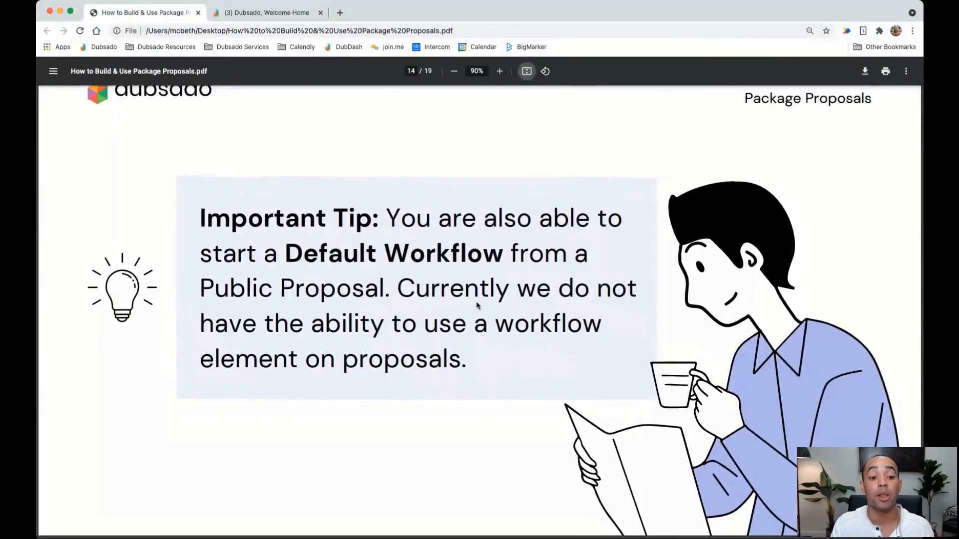
key("Right")
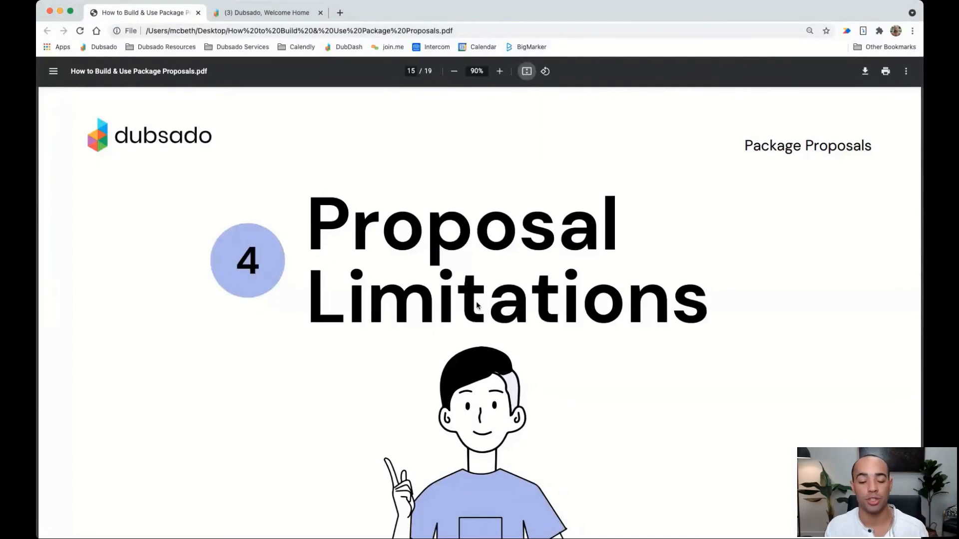